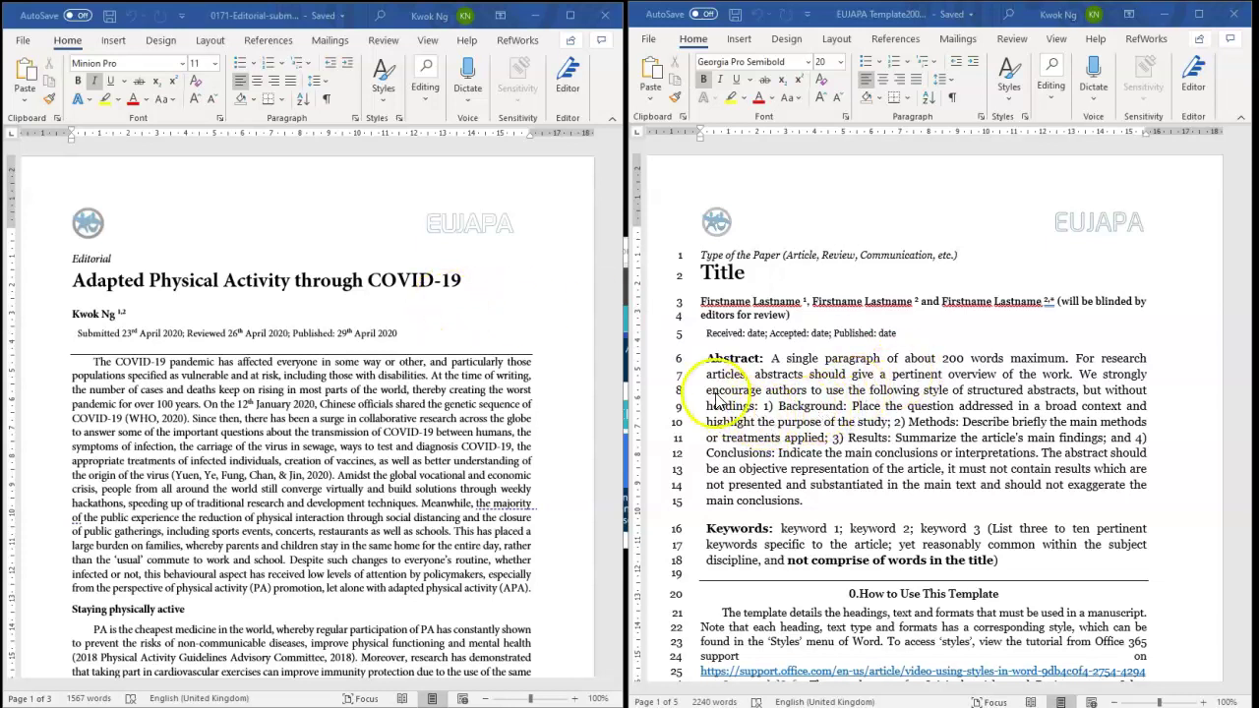
Delete the Abstract and Keywords paragraphs from the EUJAPA template.
click(709, 358)
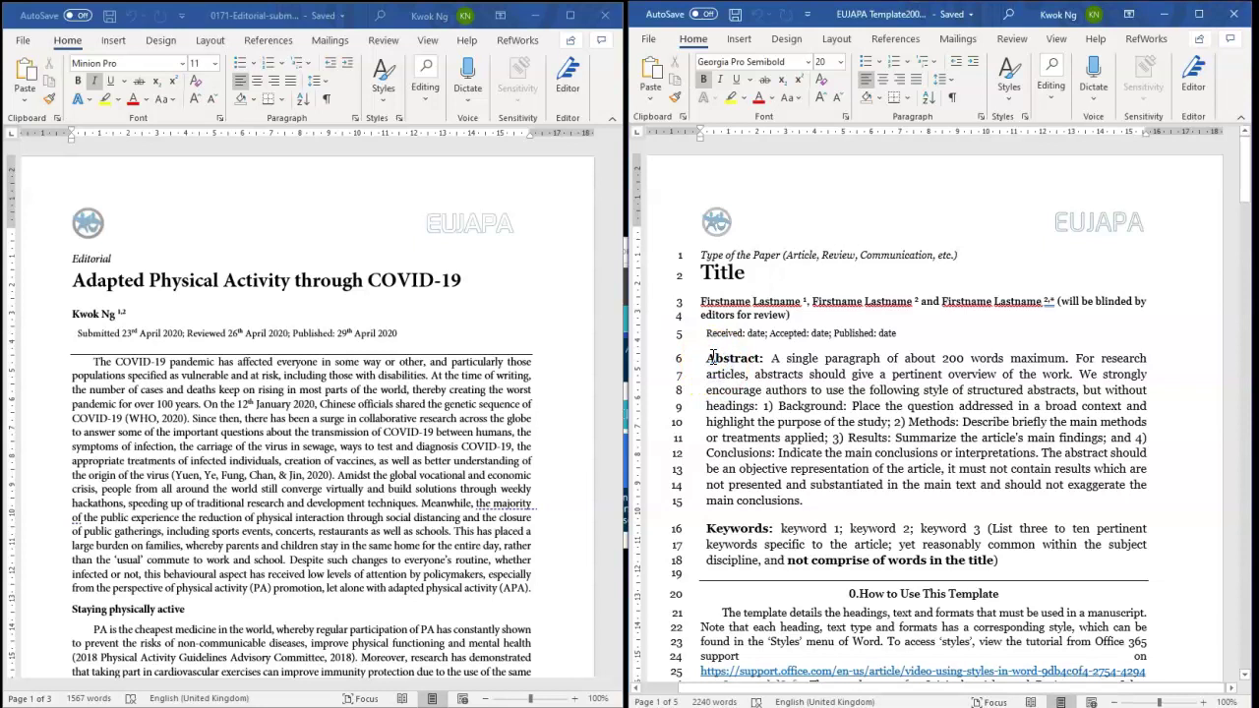
drag(708, 358, 998, 560)
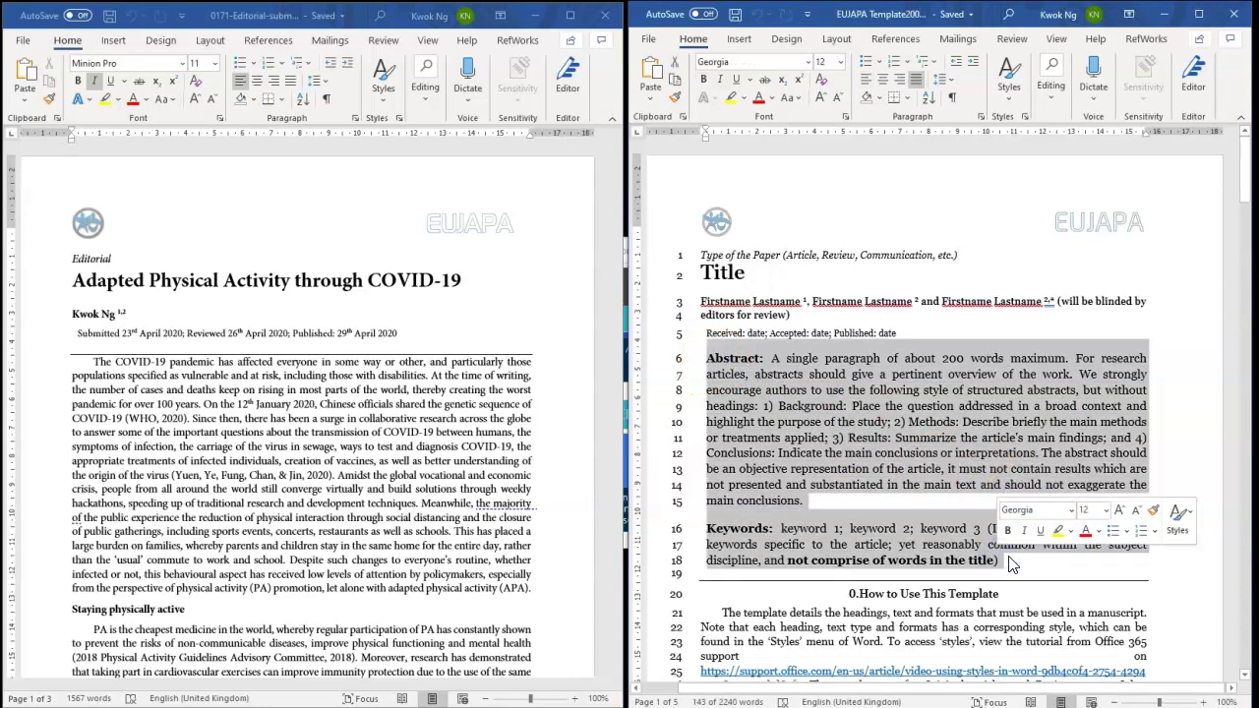
drag(848, 381, 849, 381)
key(Delete)
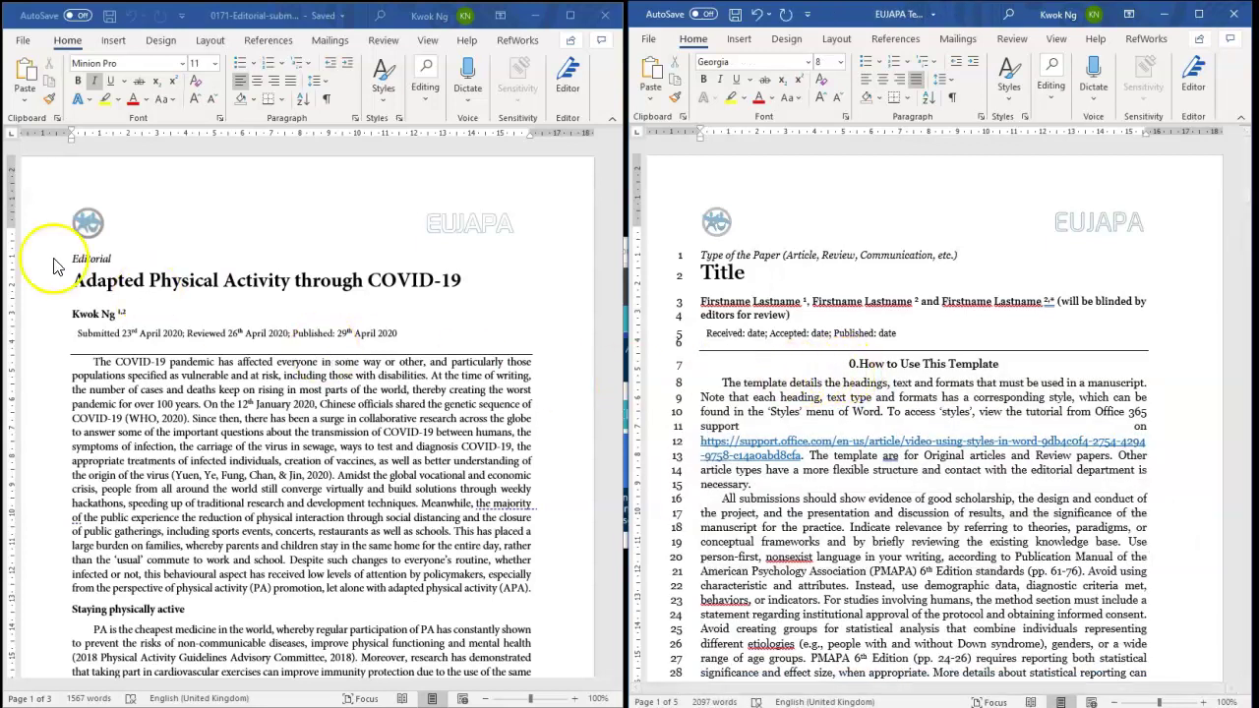
Replace the template's "Type of the Paper" line with "Editorial" copied from the source manuscript, pasted with merged formatting.
click(88, 258)
double_click(88, 259)
key(ctrl+c)
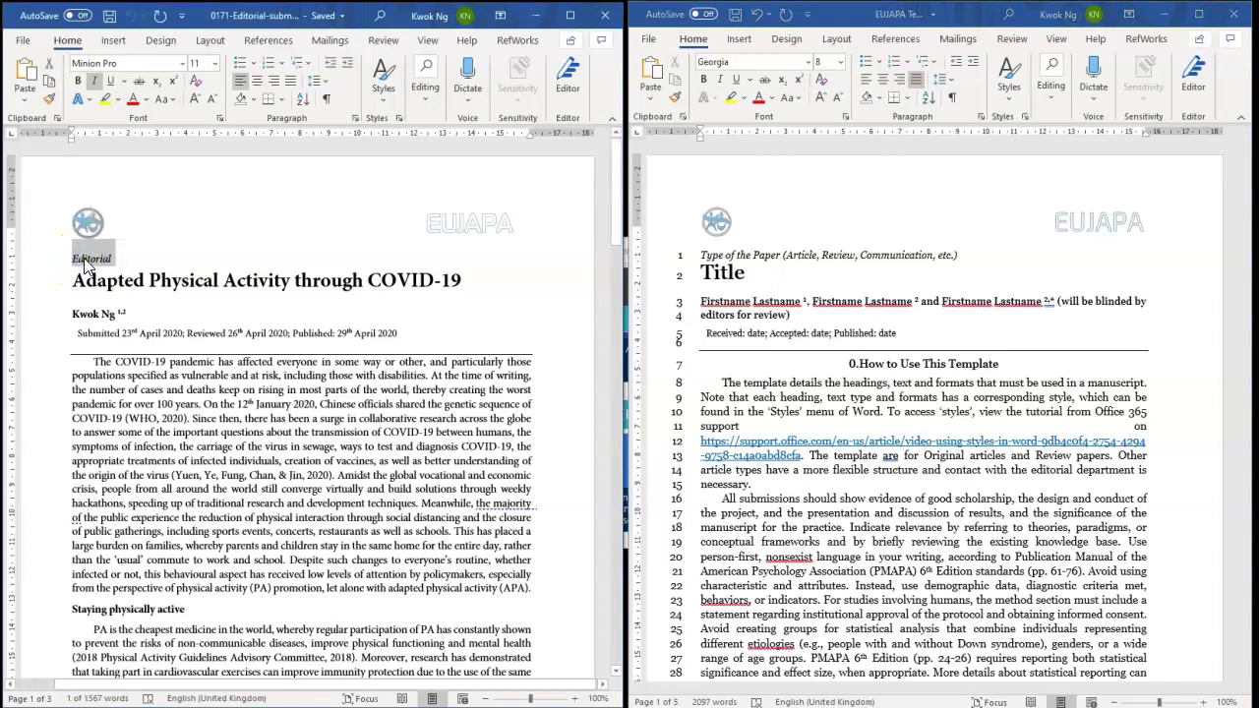
click(727, 267)
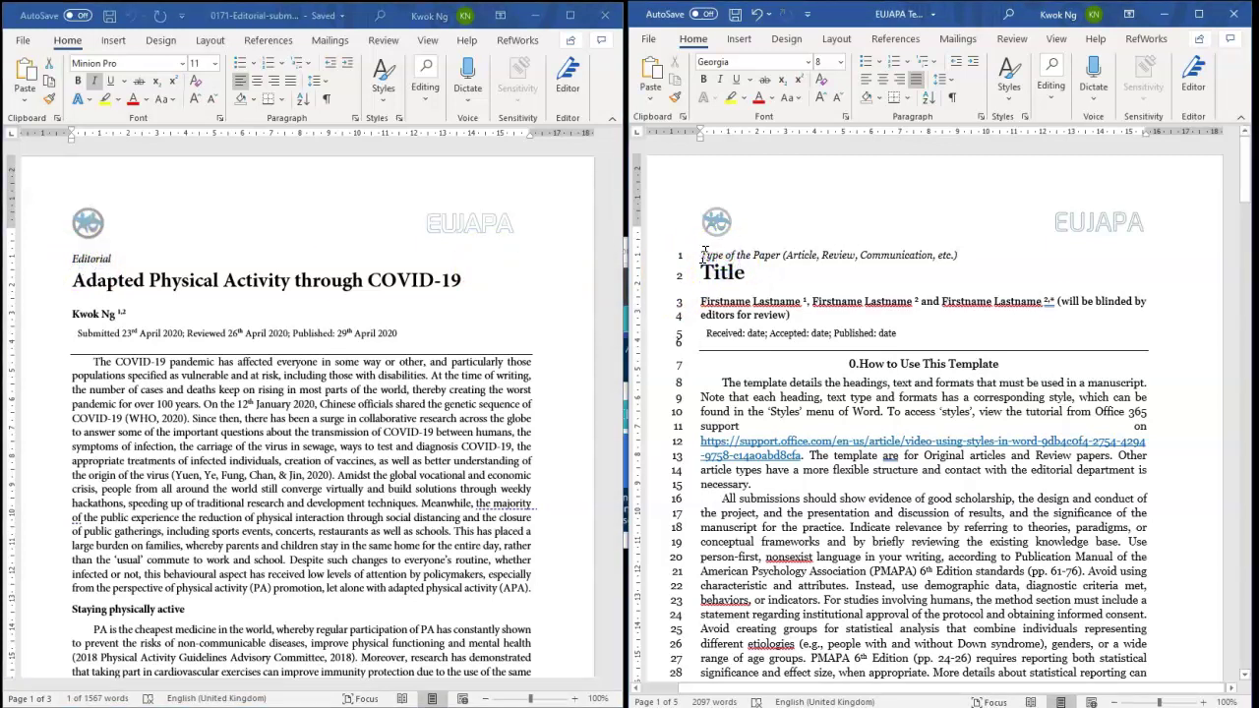
drag(704, 252, 925, 257)
click(782, 259)
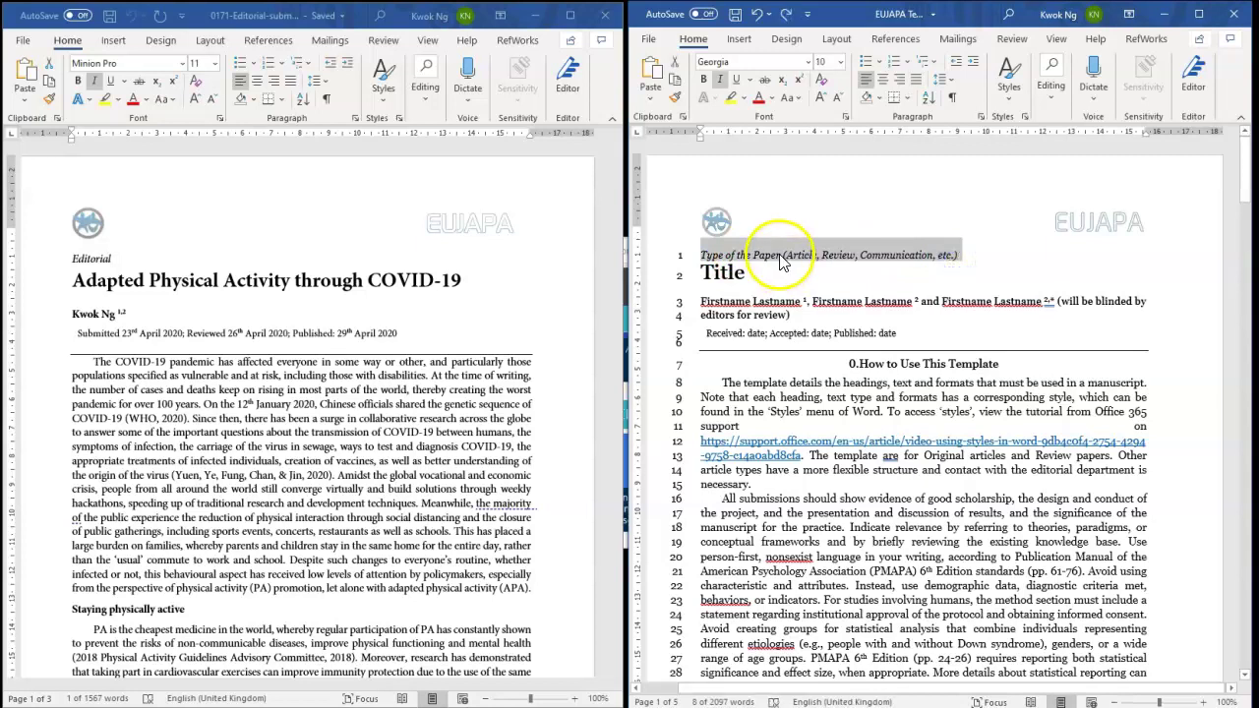
right_click(782, 258)
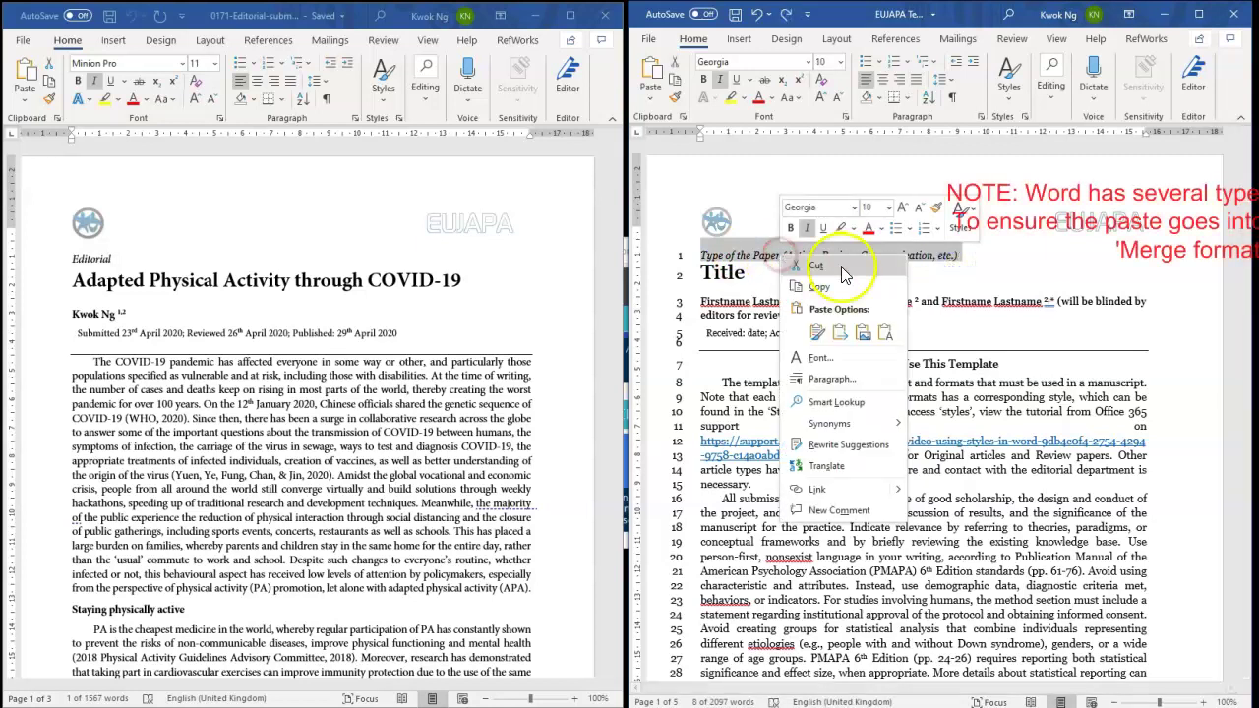
click(839, 334)
click(712, 247)
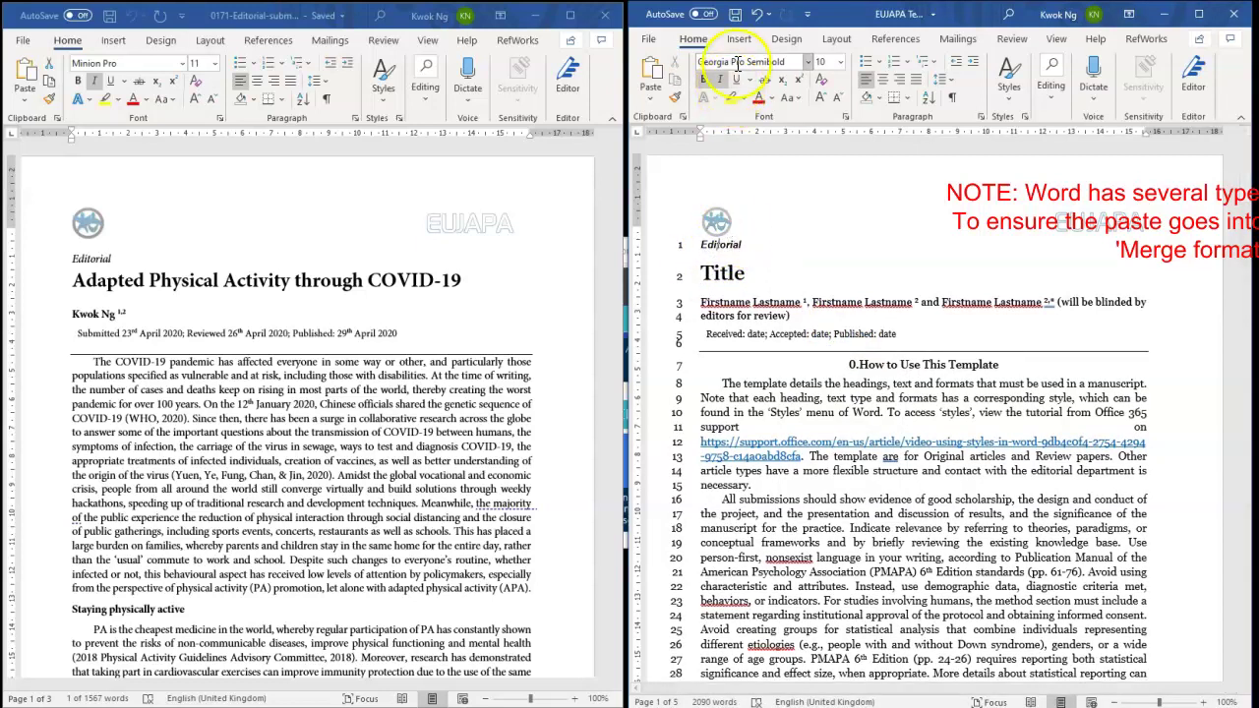
Replace the template's "Title" placeholder with the manuscript title "Adapted Physical Activity through COVID-19", pasted with merged formatting.
click(209, 283)
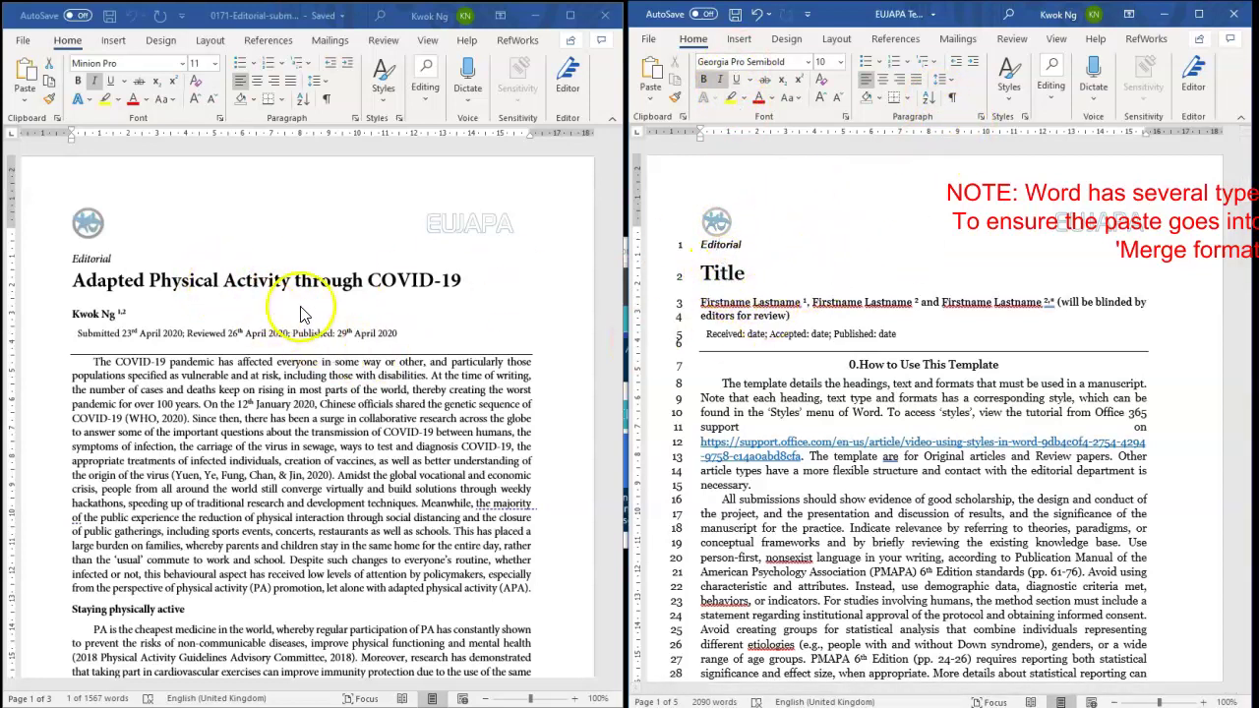
triple_click(260, 281)
key(ctrl+c)
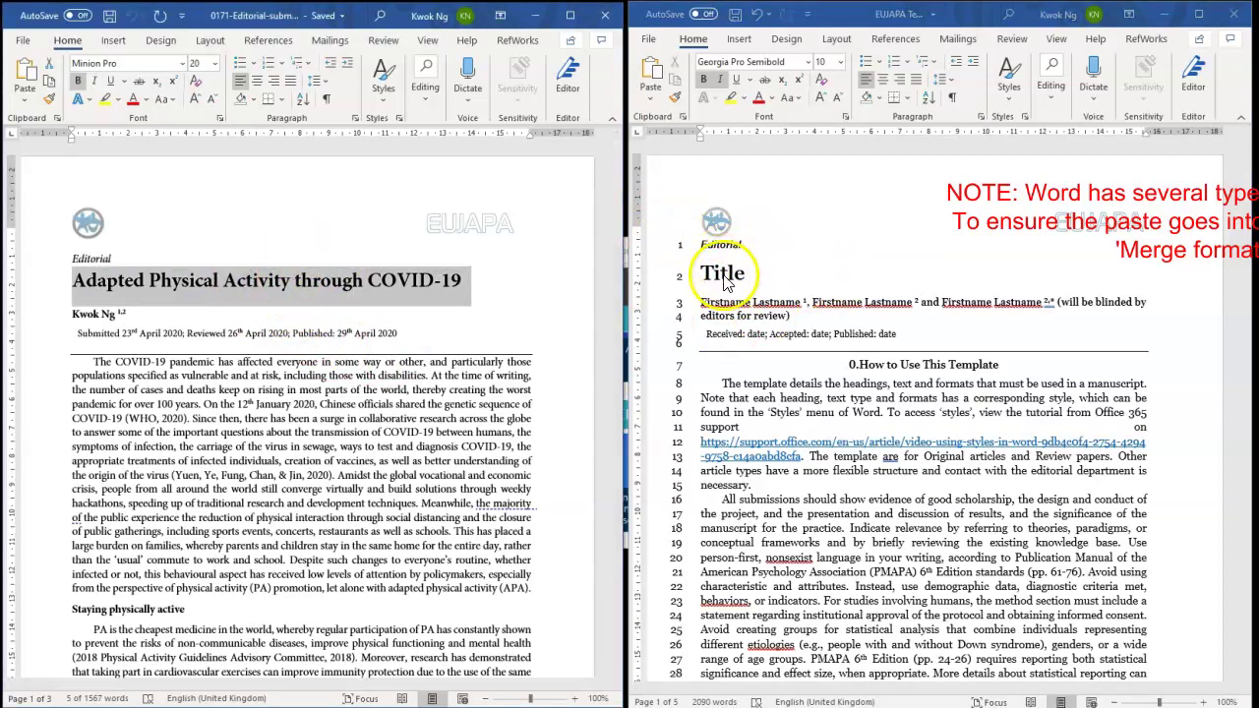
click(724, 276)
double_click(724, 272)
right_click(725, 273)
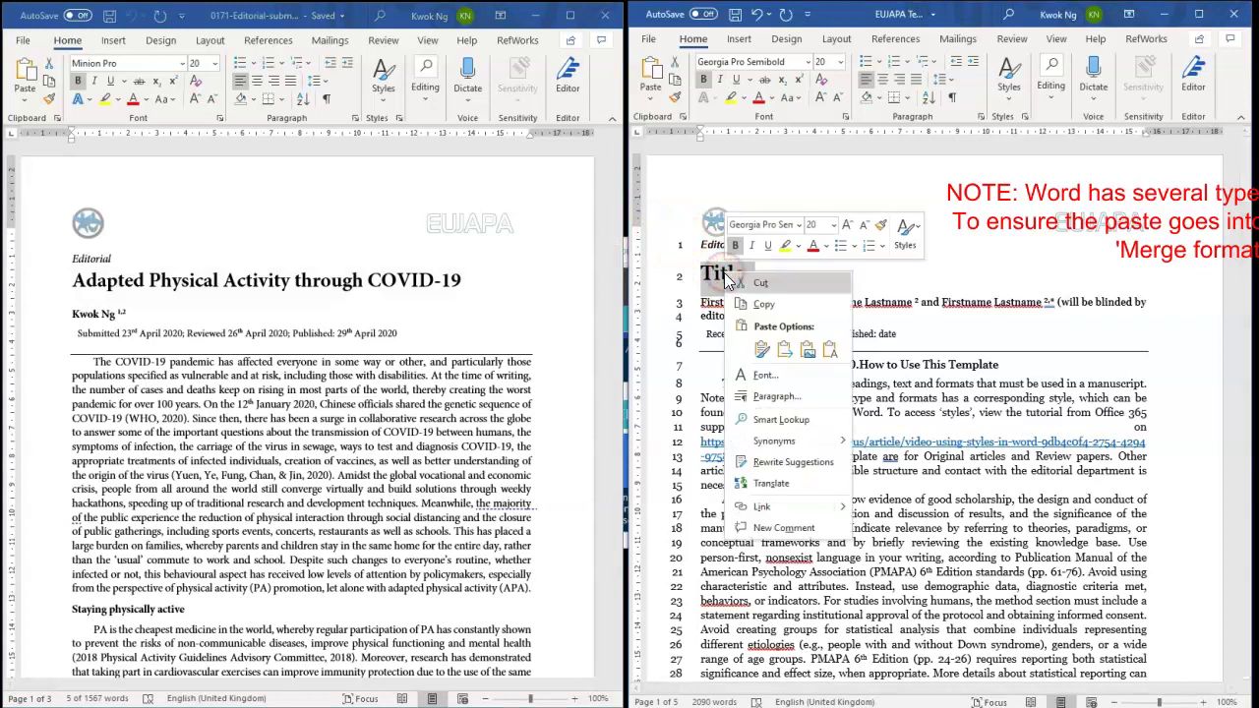
click(787, 359)
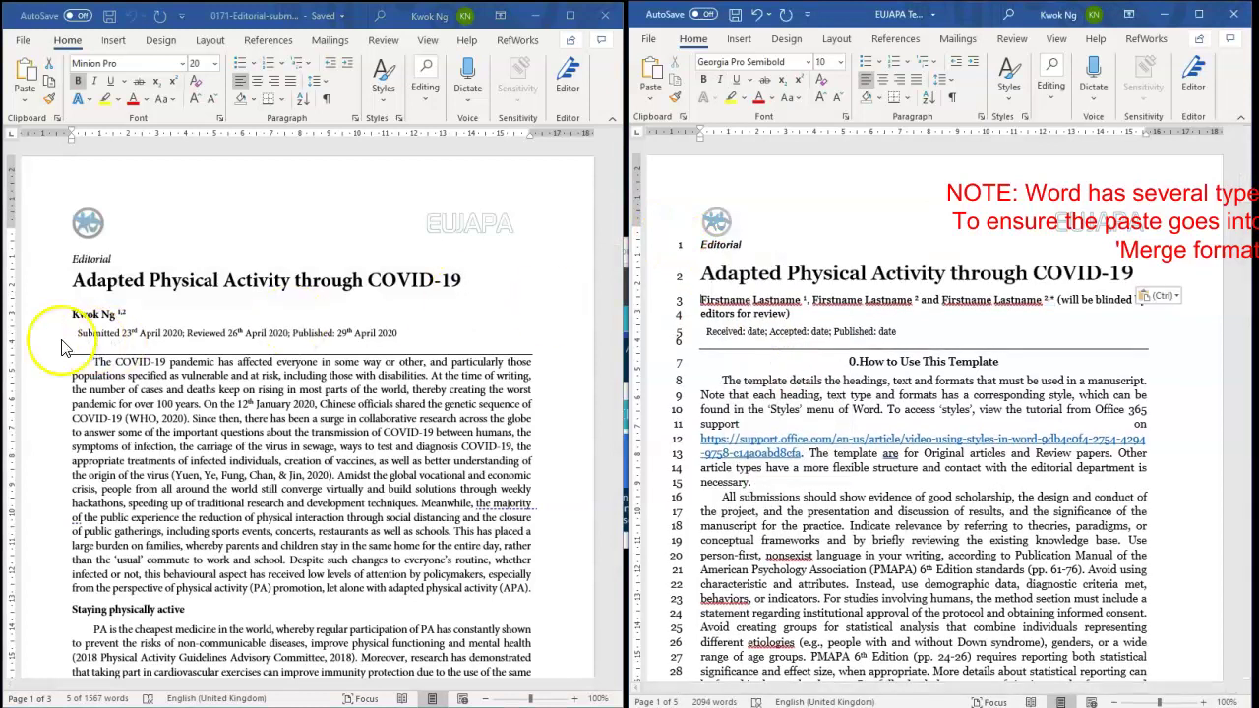
Replace the template's placeholder author line with the author's name and superscripts copied from the manuscript.
click(77, 314)
drag(76, 315, 135, 313)
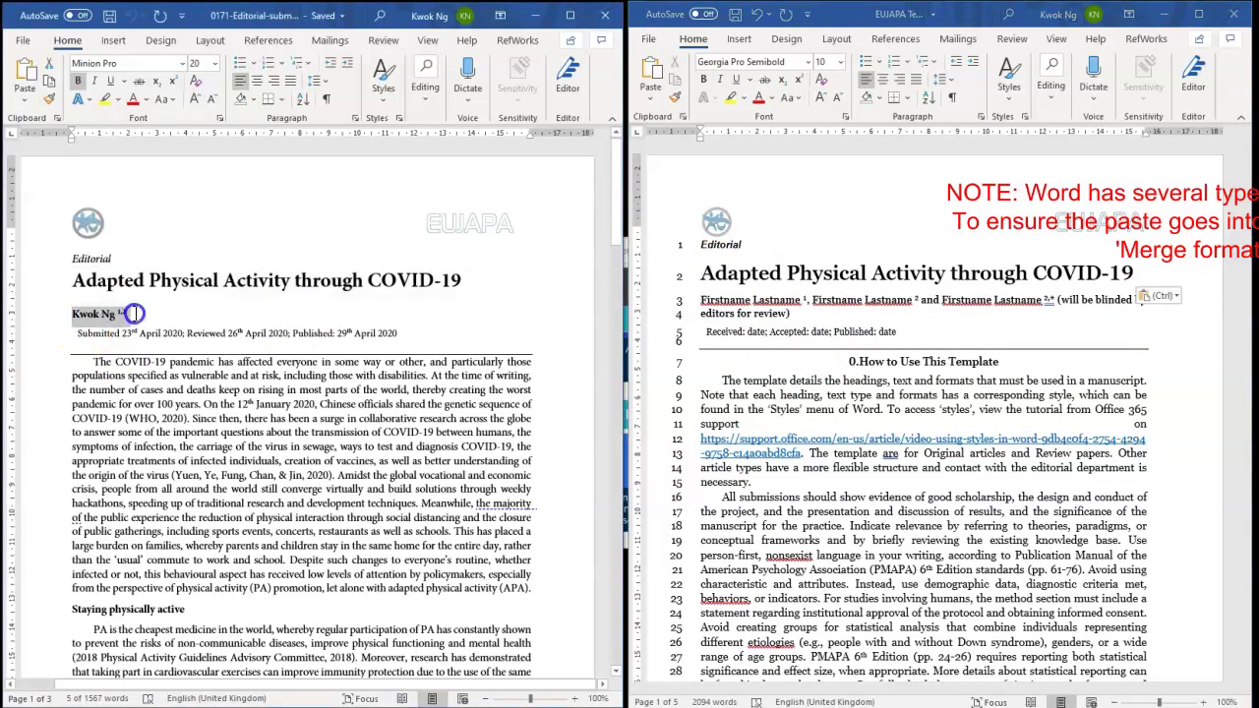
click(820, 313)
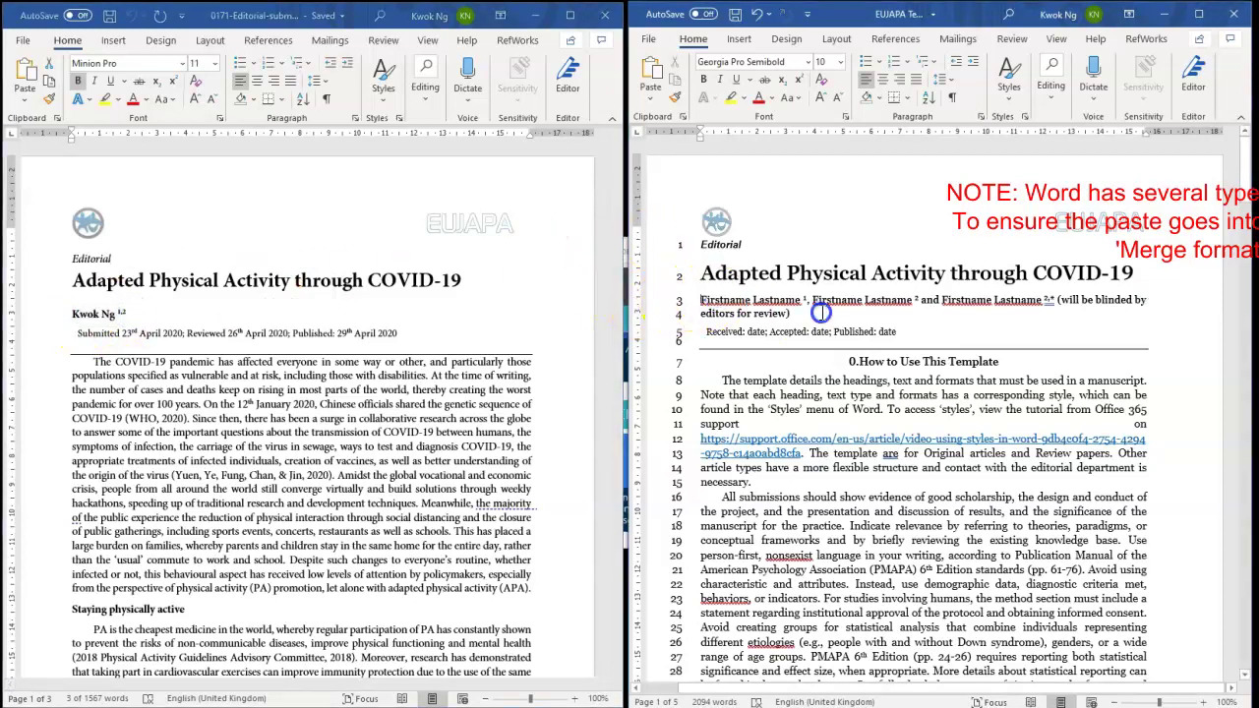
drag(780, 313, 704, 301)
key(ctrl+v)
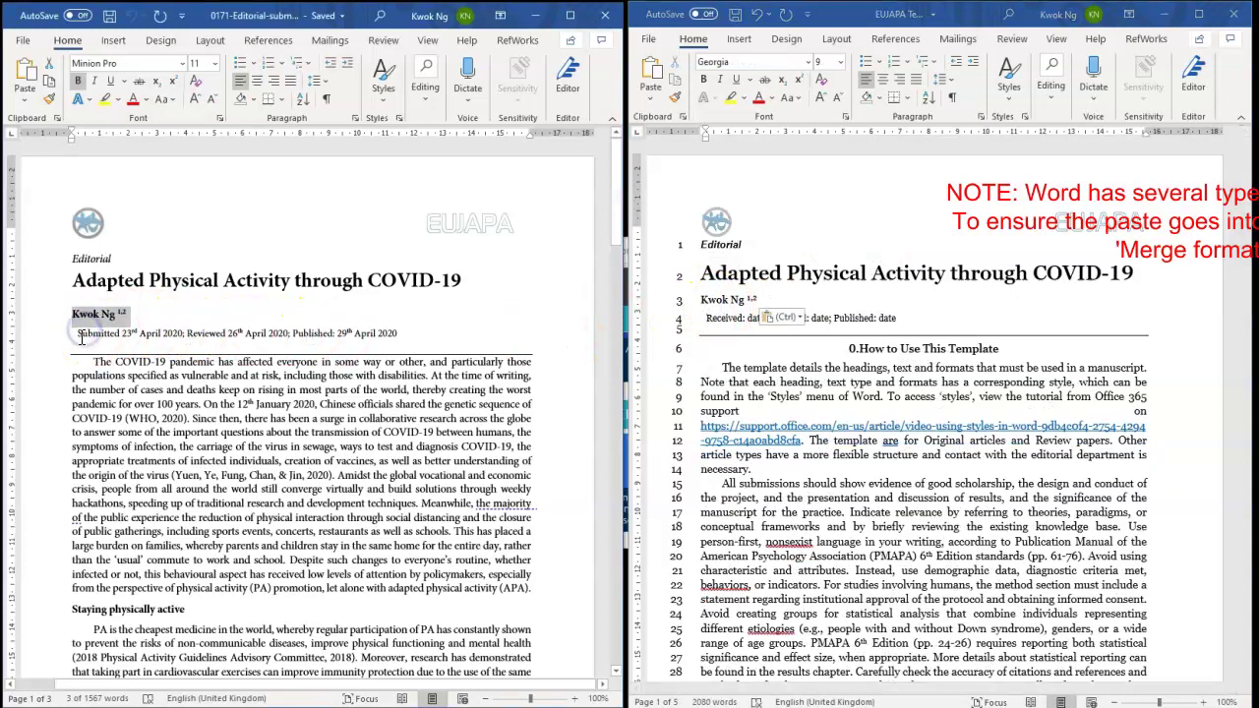
Replace the template's date line with the manuscript's "Submitted 23rd April 2020; Reviewed 26th April 2020; Published: 29th April 2020".
drag(111, 332, 413, 342)
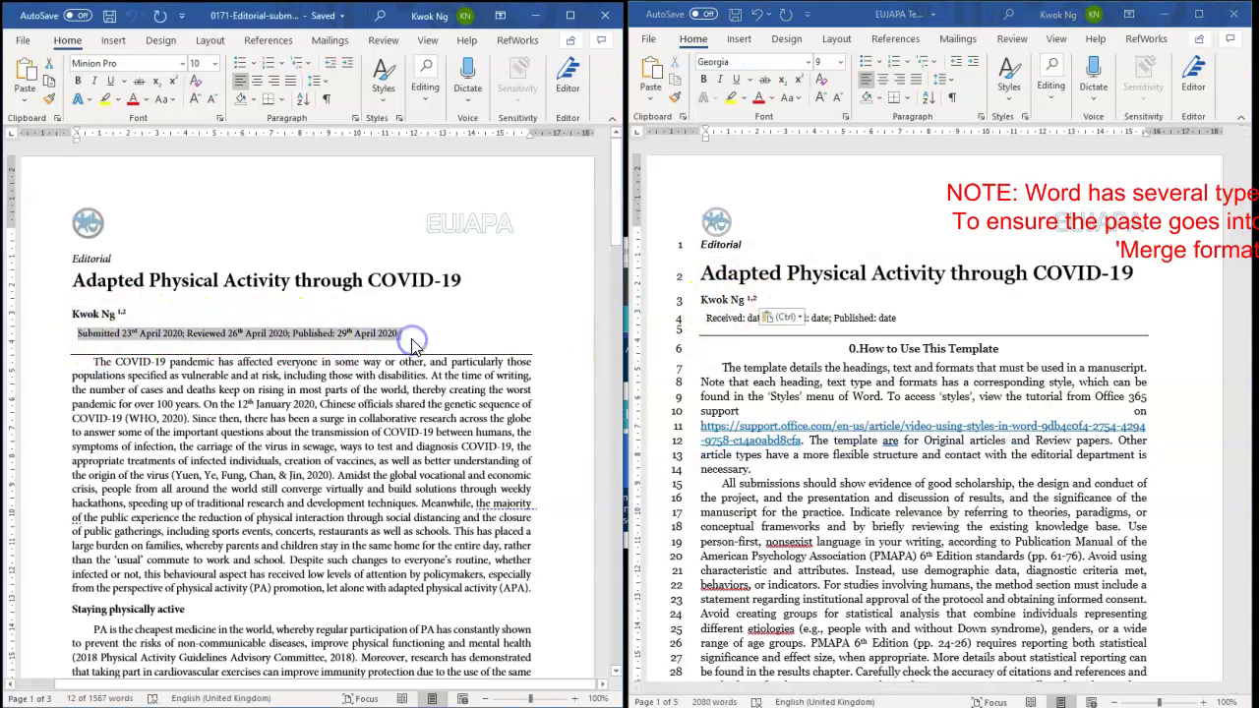
click(735, 318)
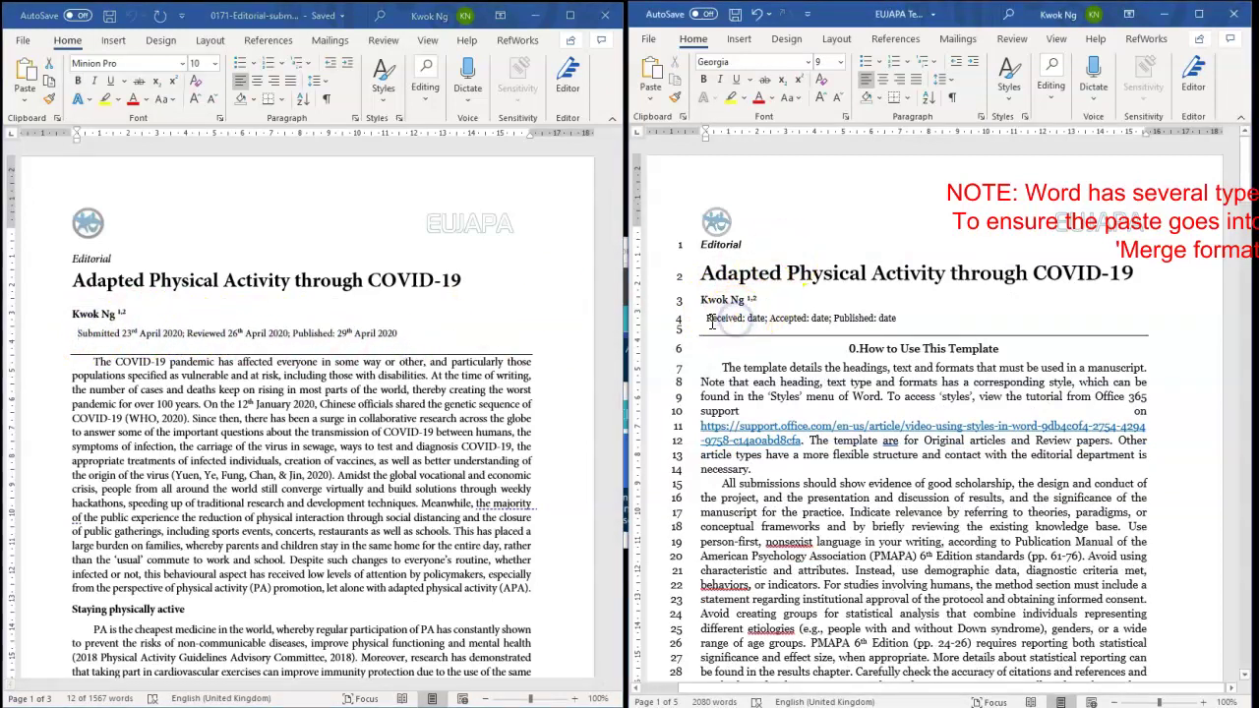
drag(863, 313, 910, 317)
click(702, 324)
key(ctrl+v)
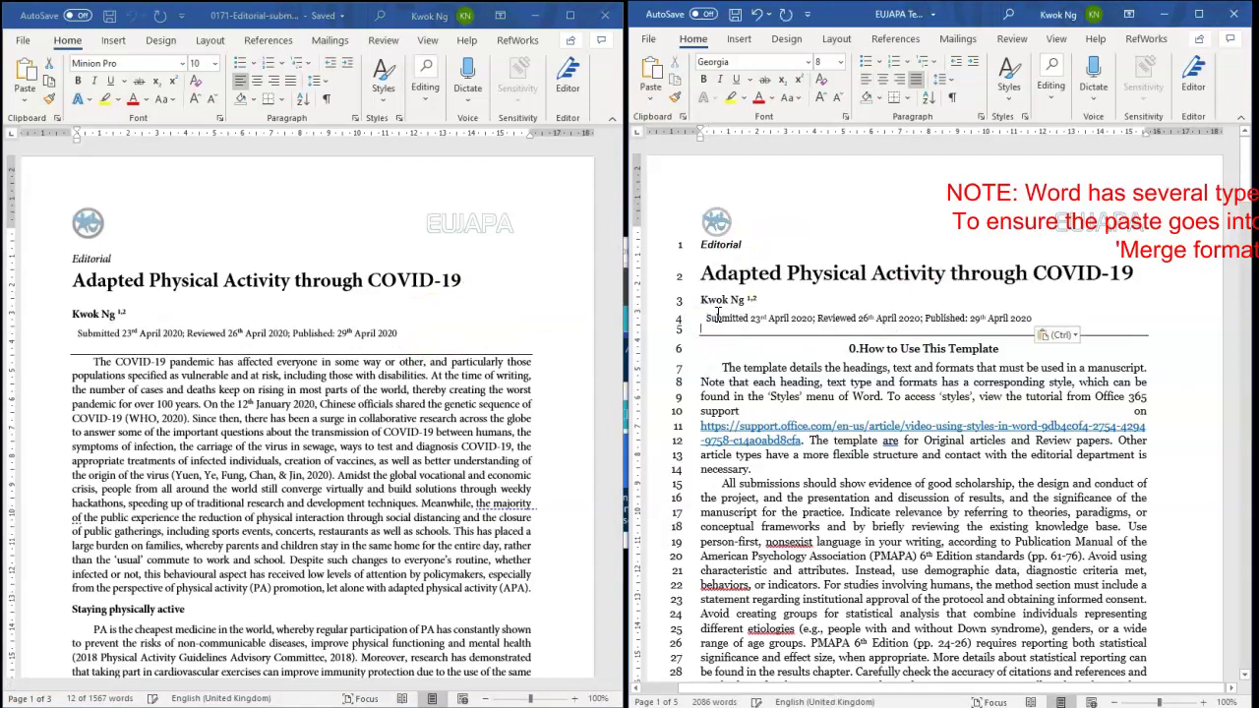
Delete the template's "How to Use This Template" section through the "Introduction" heading.
click(848, 349)
scroll(1067, 406, down, 8)
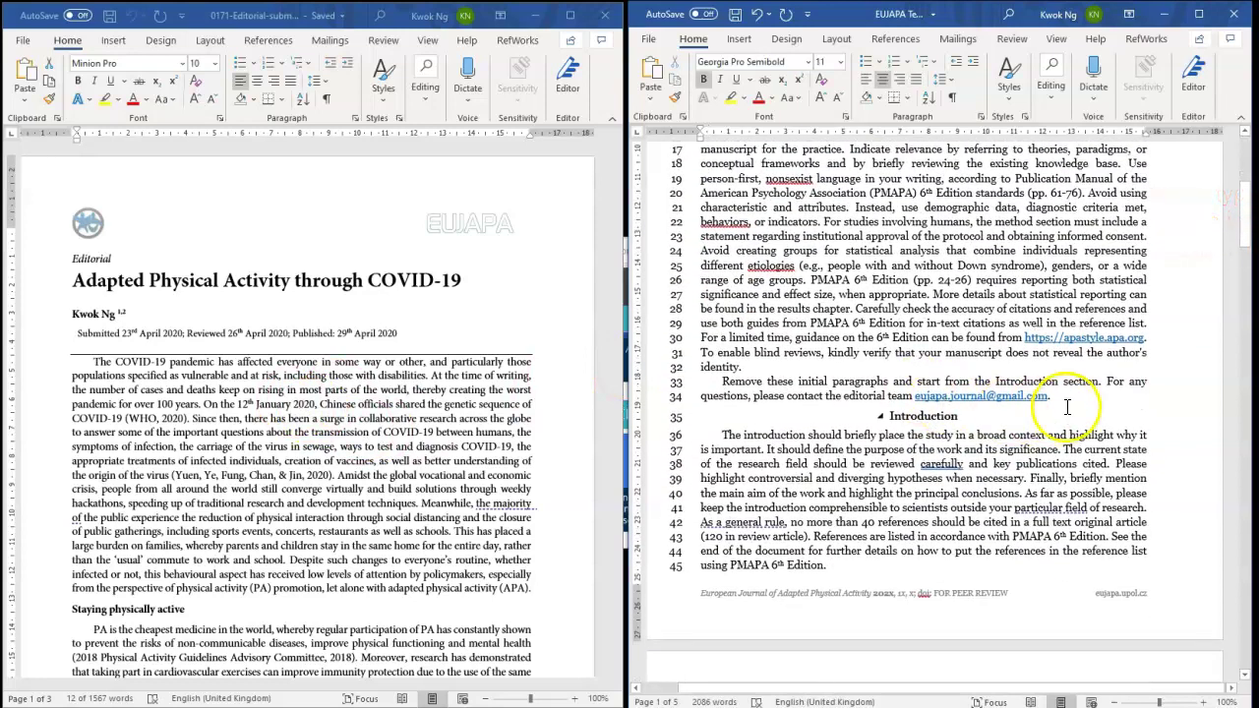
shift+click(962, 416)
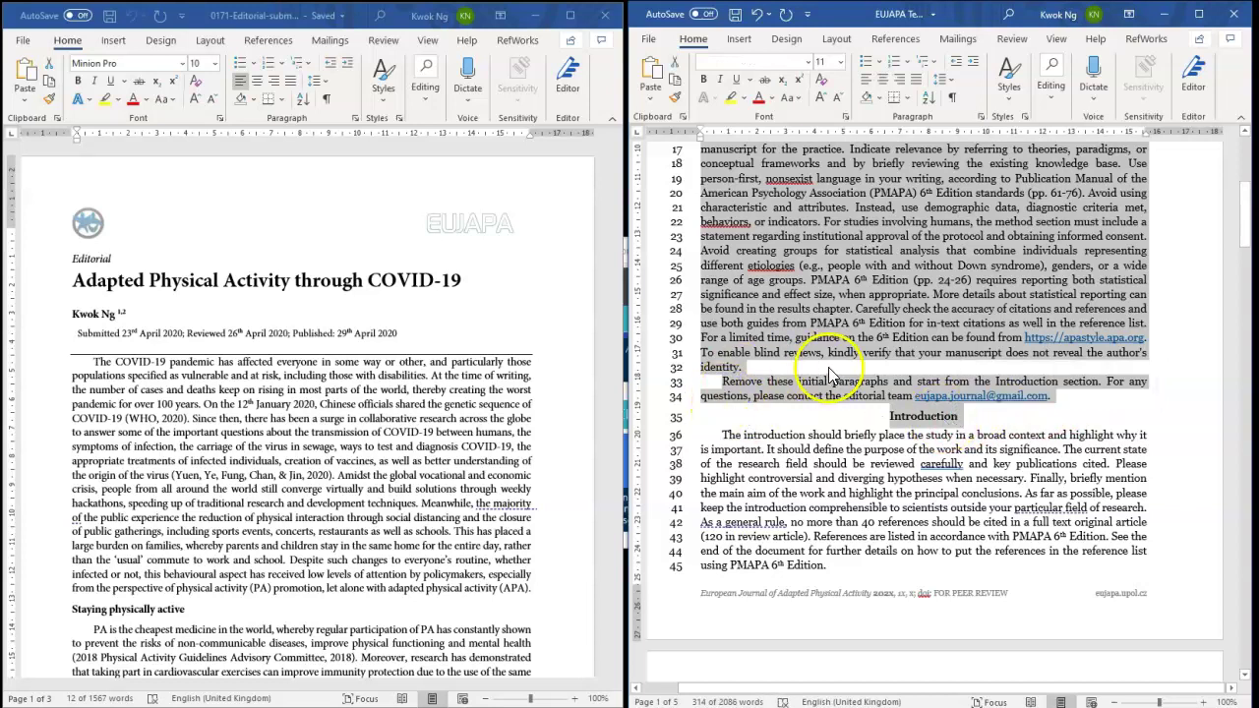
key(Delete)
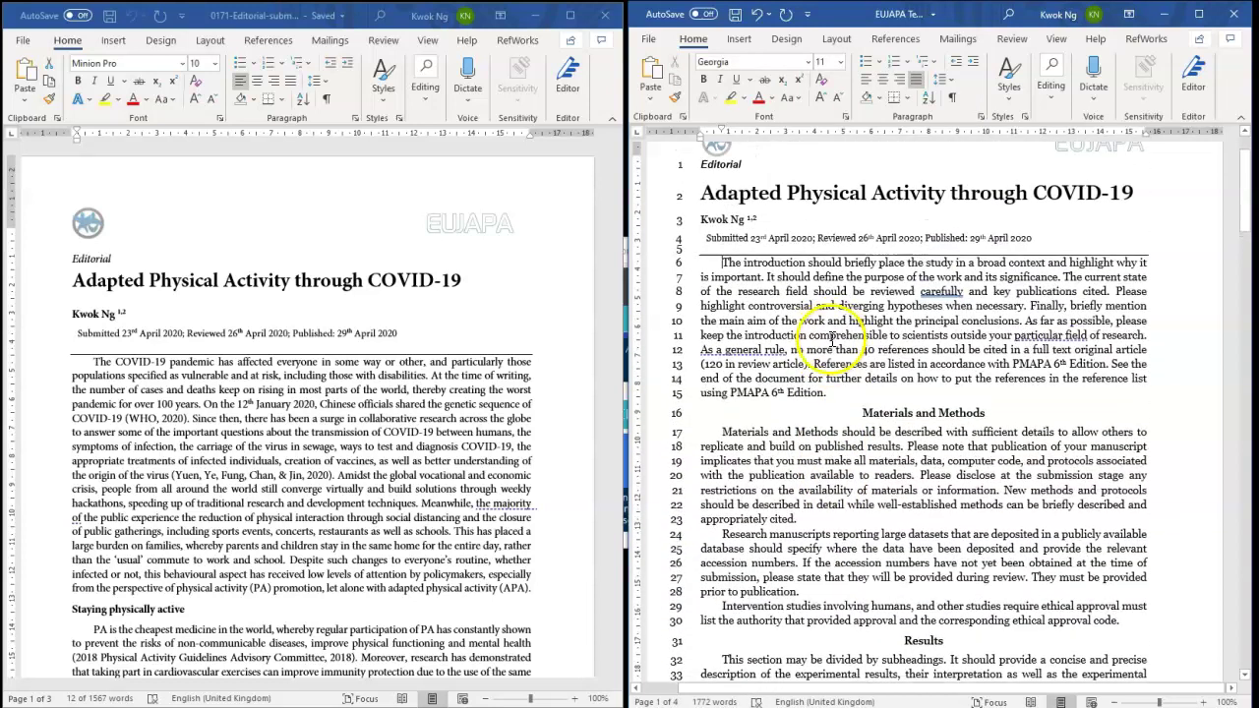
Replace the template's introduction placeholder paragraph with the manuscript's opening paragraph on the COVID-19 pandemic.
drag(78, 334, 478, 587)
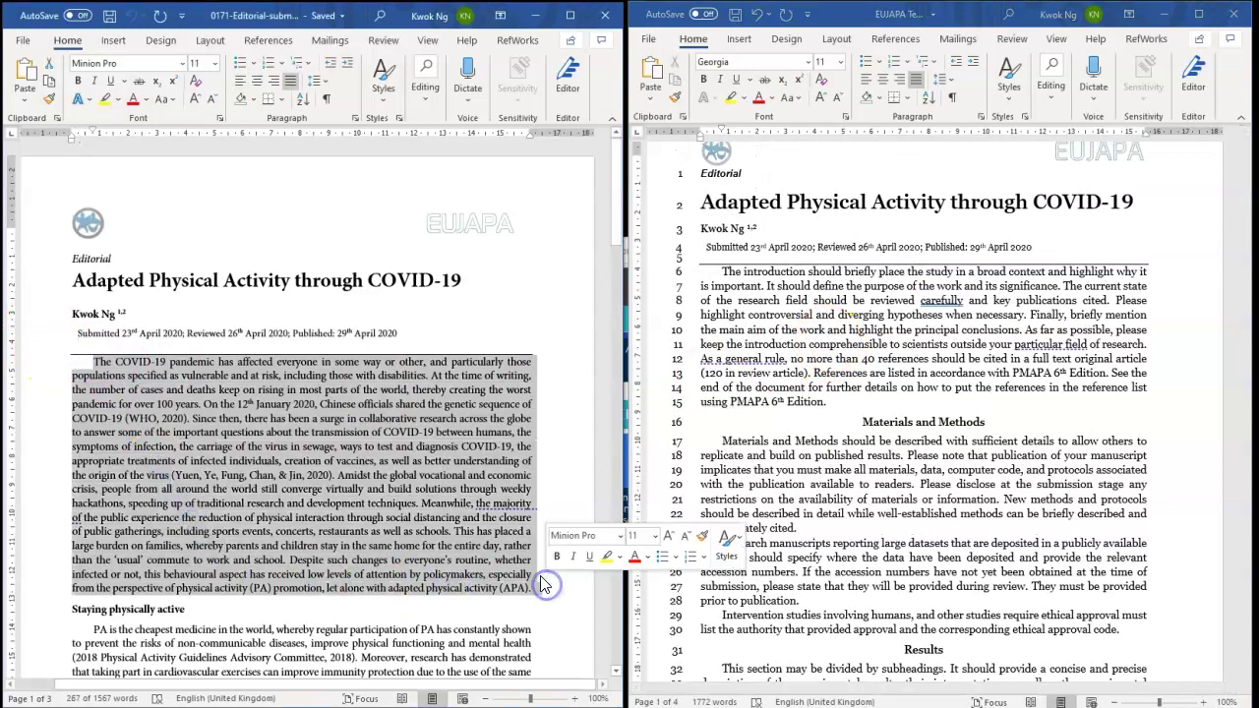
click(814, 395)
drag(773, 375, 719, 273)
key(ctrl+v)
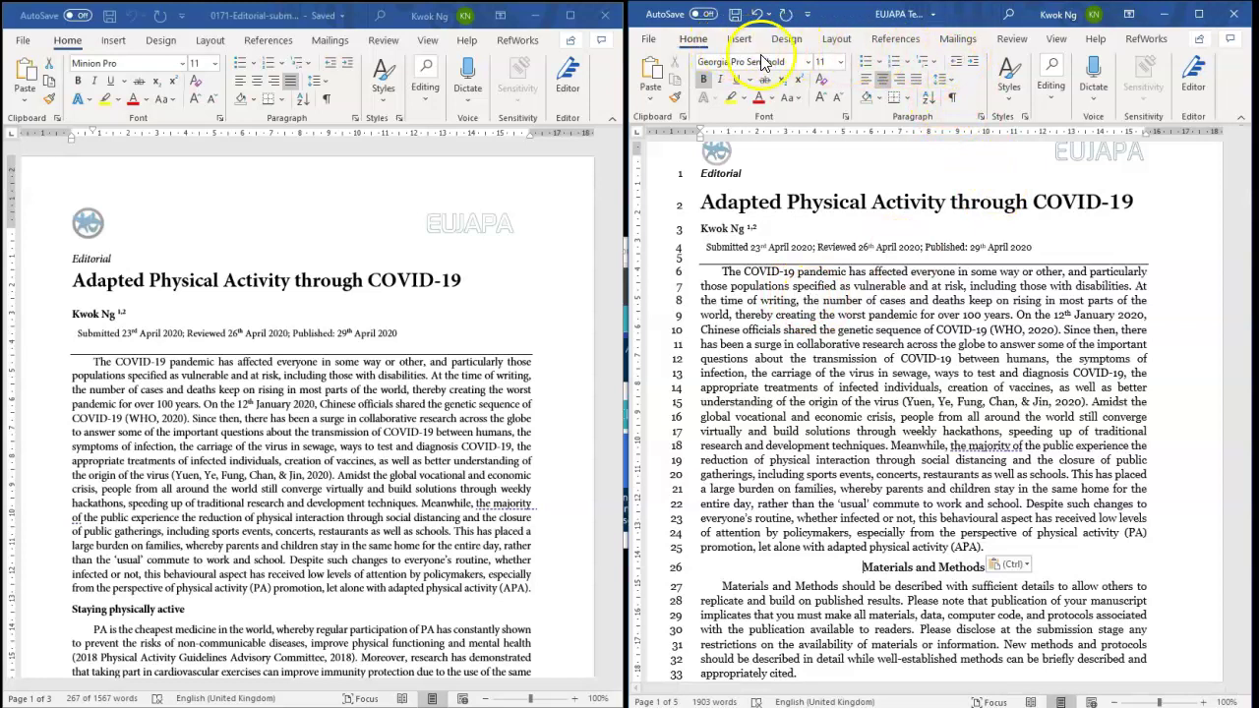
Check which EUJAPA styles the template offers for the "Materials and Methods" heading and the pasted body paragraph.
click(1007, 81)
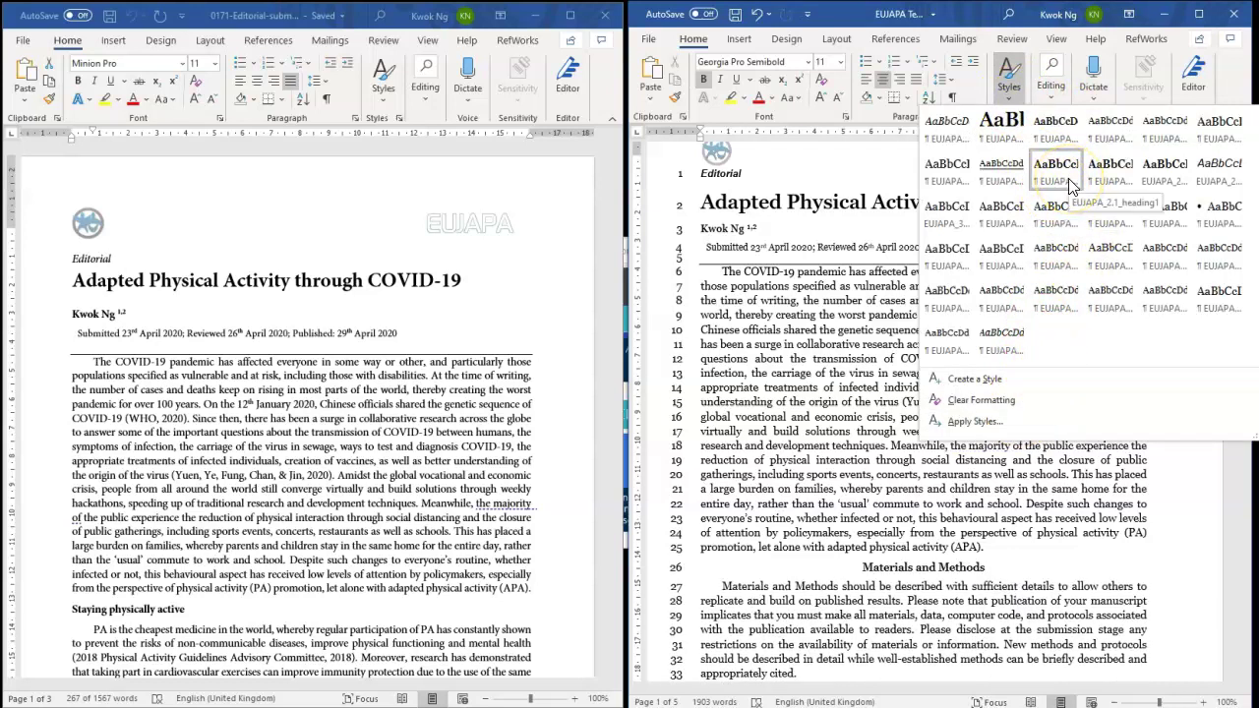
click(816, 376)
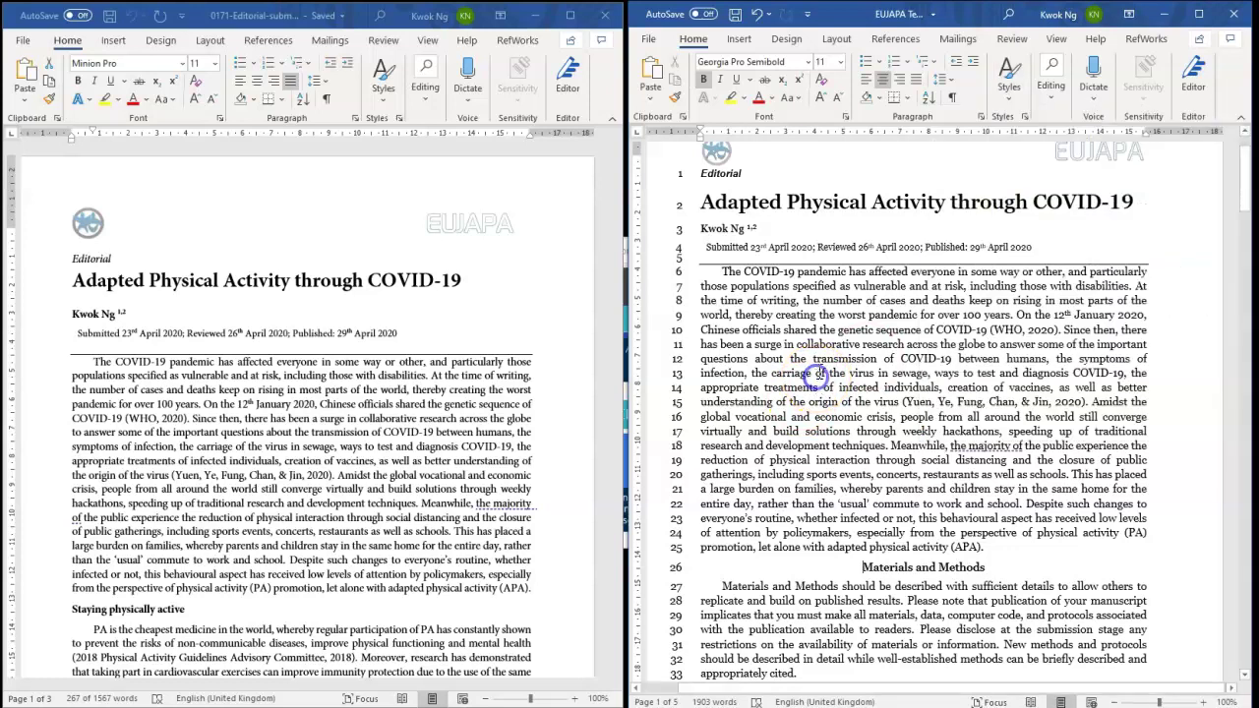
click(1008, 76)
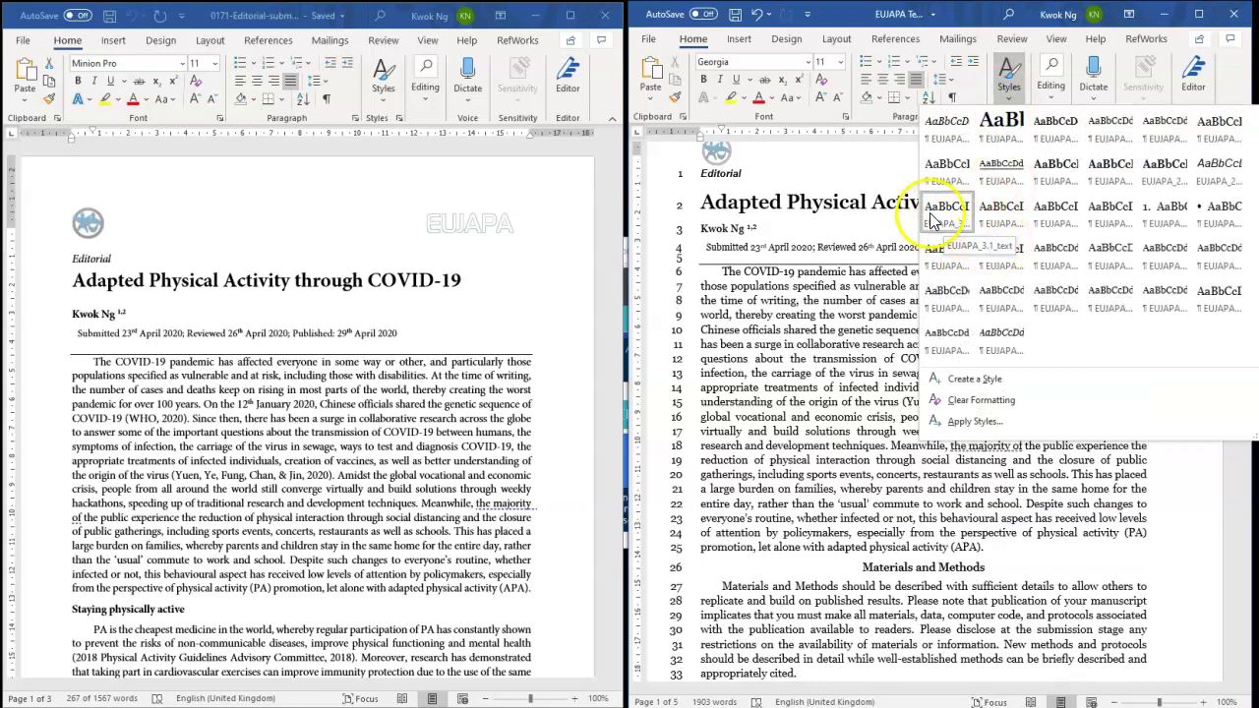
click(799, 409)
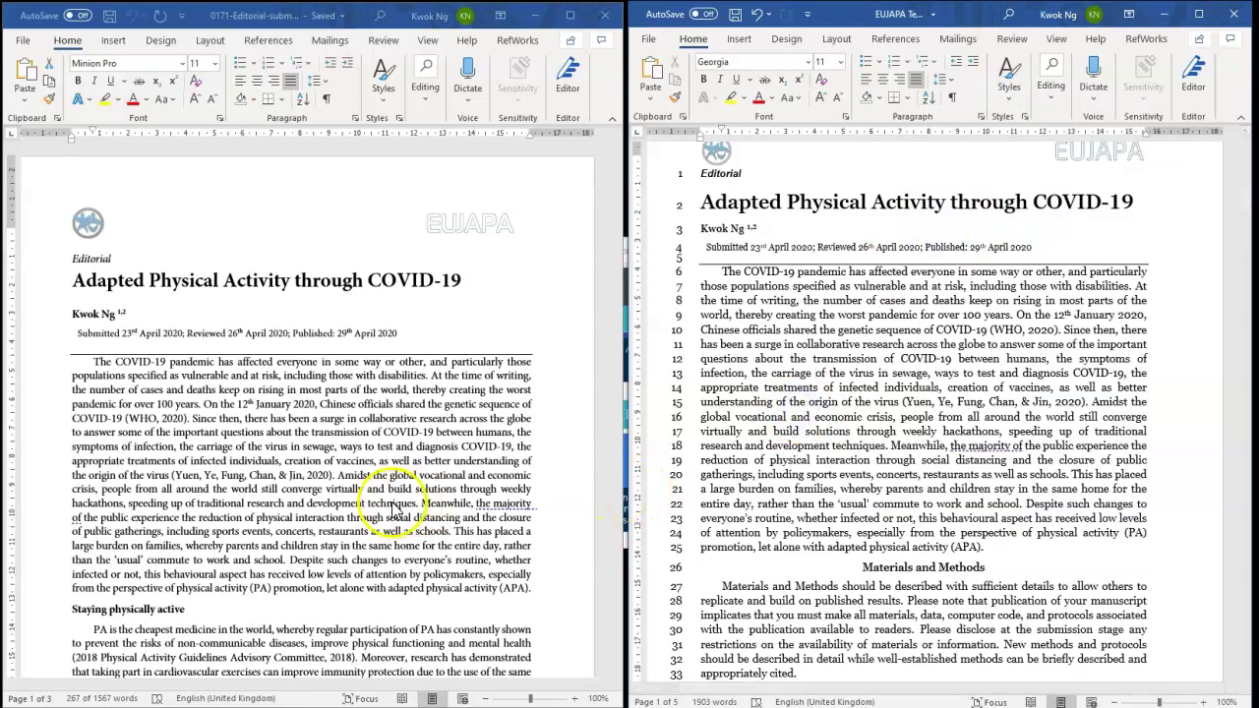
Check the EUJAPA style options for the "Staying physically active" heading in the source manuscript.
scroll(334, 467, down, 8)
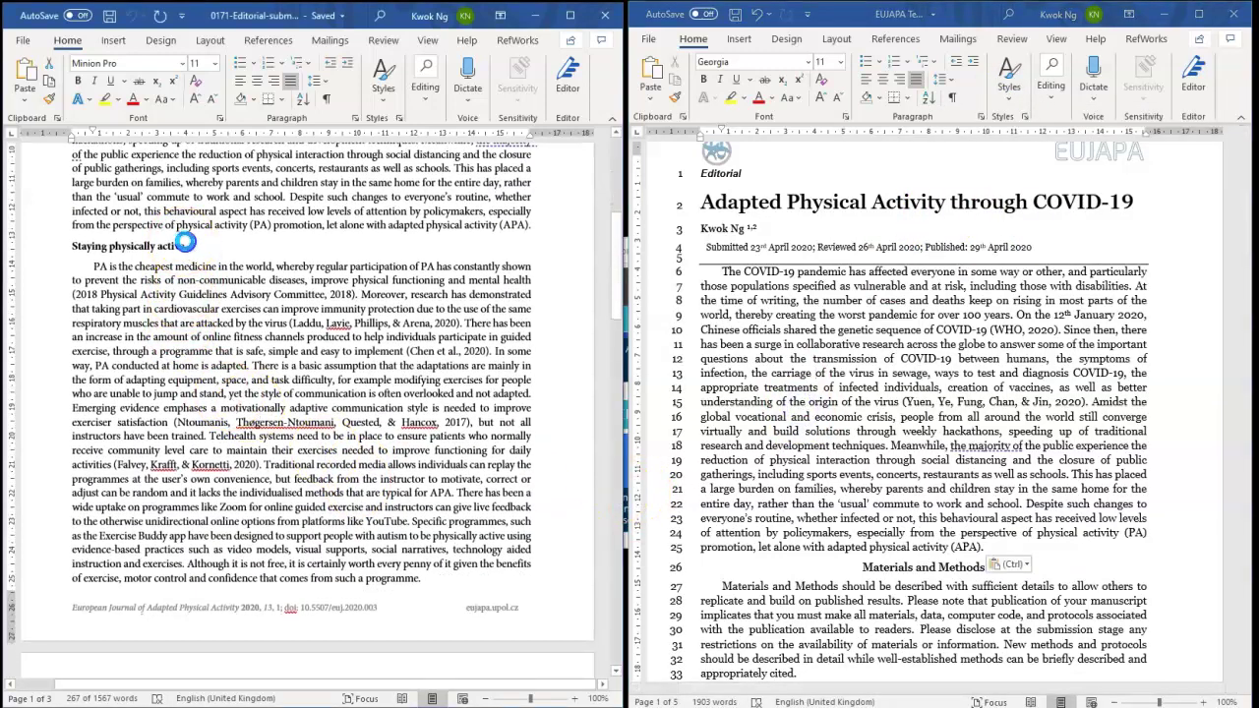
drag(180, 245, 187, 246)
click(169, 246)
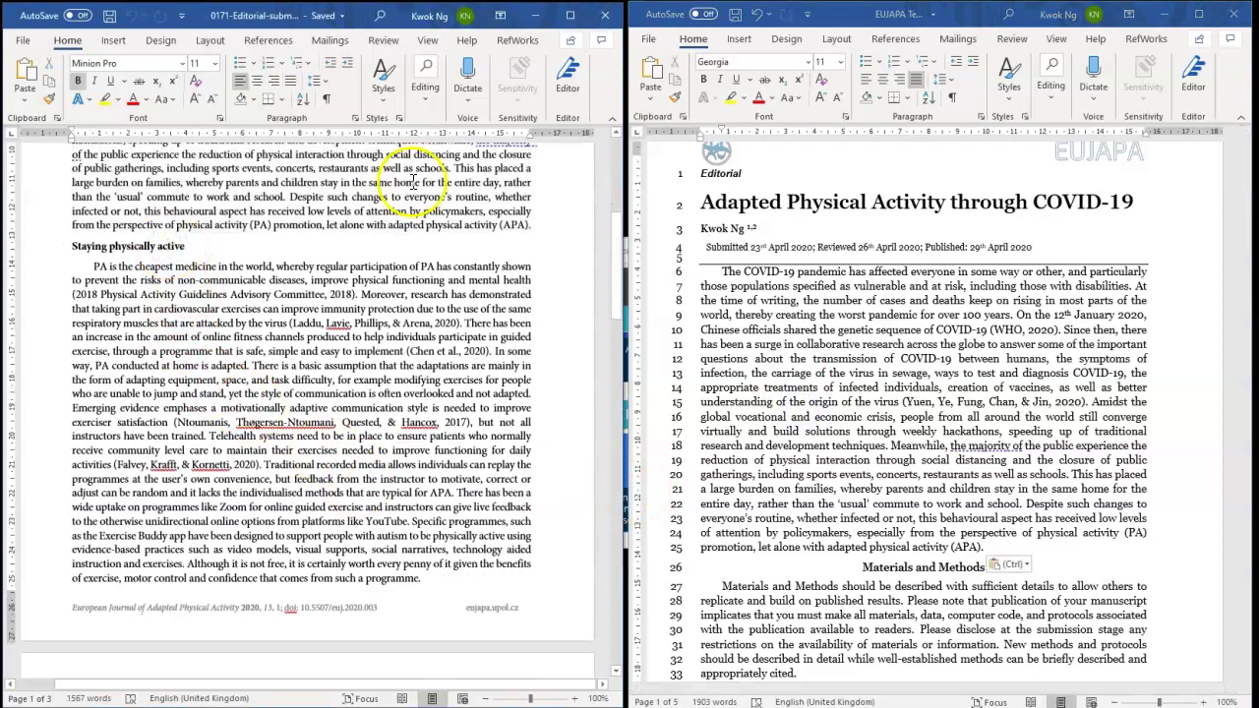
click(381, 104)
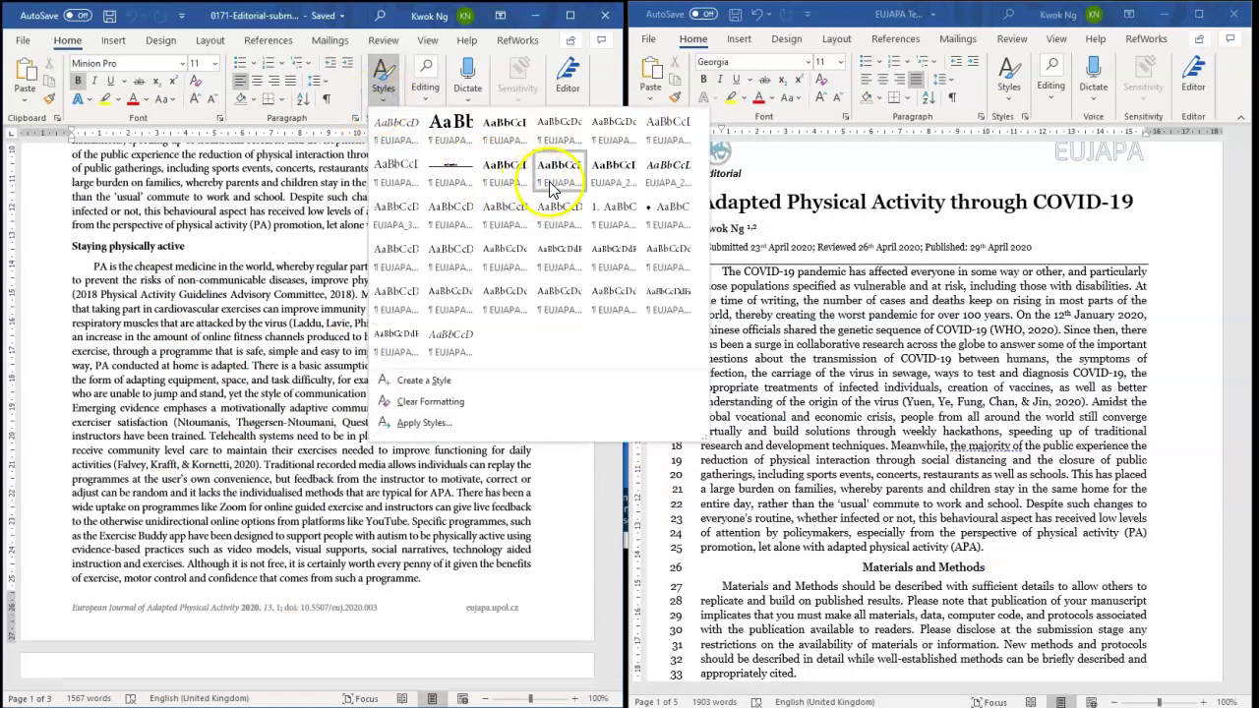
click(187, 247)
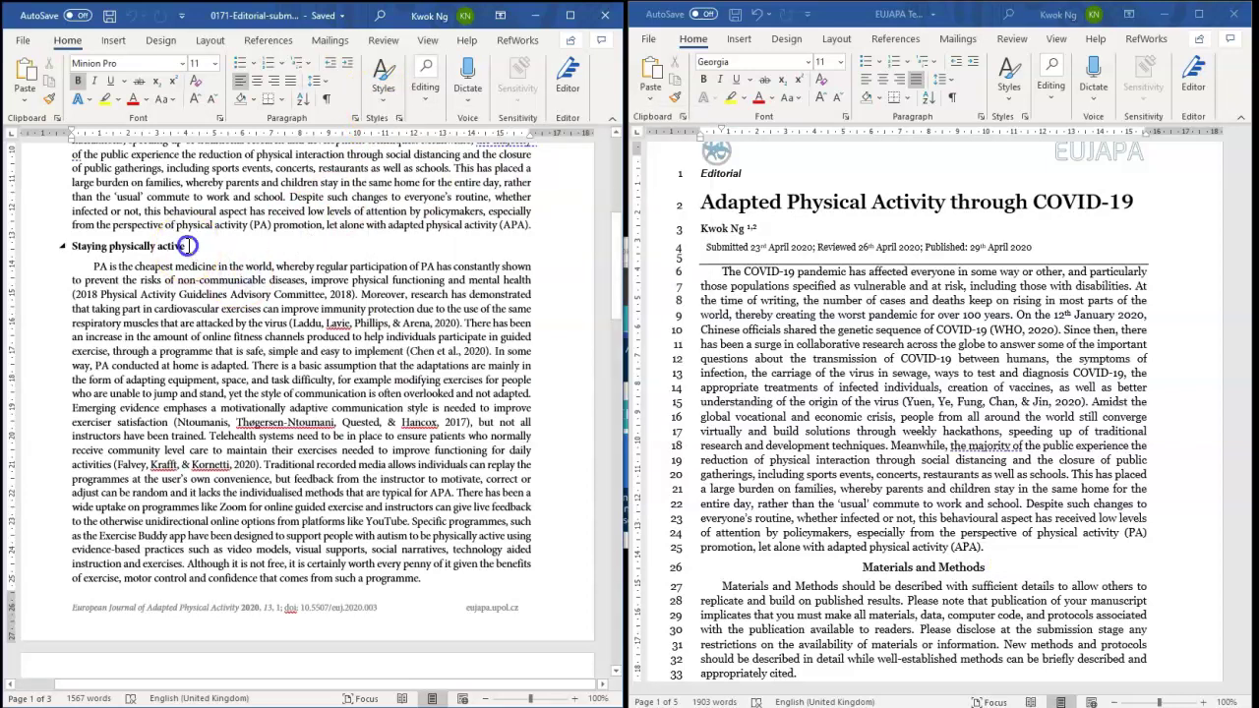
Replace the template's "Materials and Methods" heading with "Staying physically active" copied from the manuscript.
drag(186, 247, 83, 247)
key(ctrl+c)
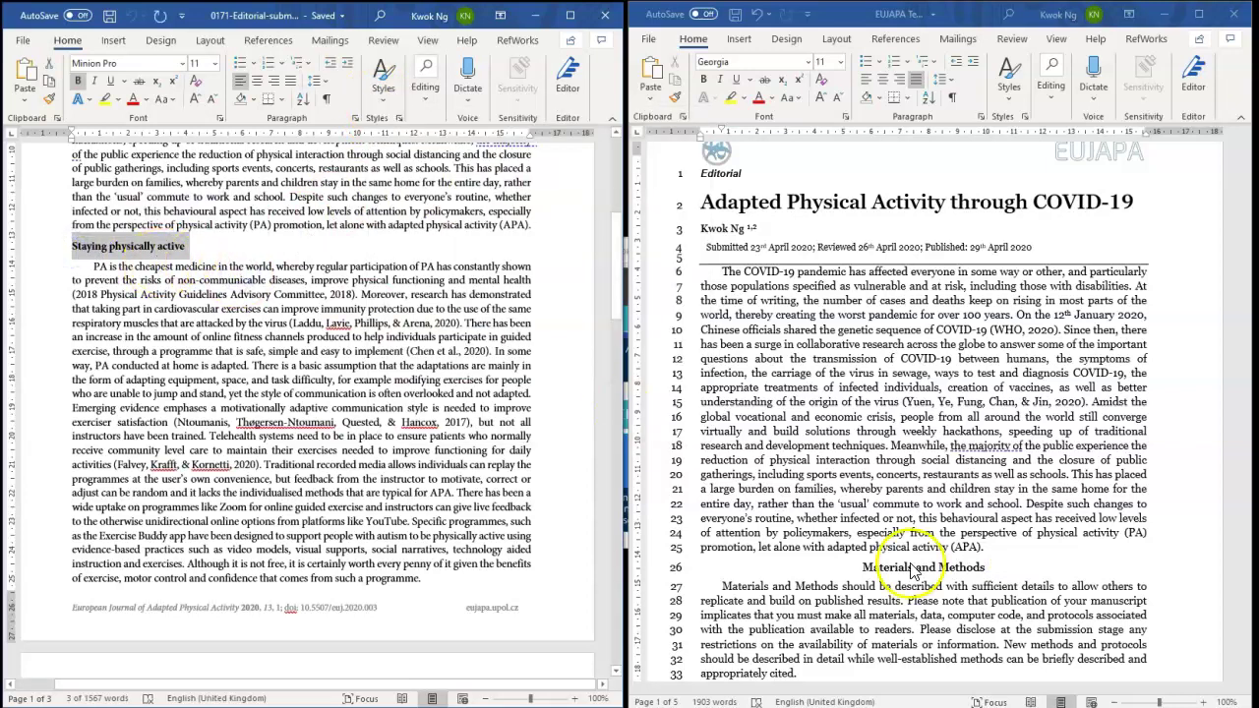
click(891, 566)
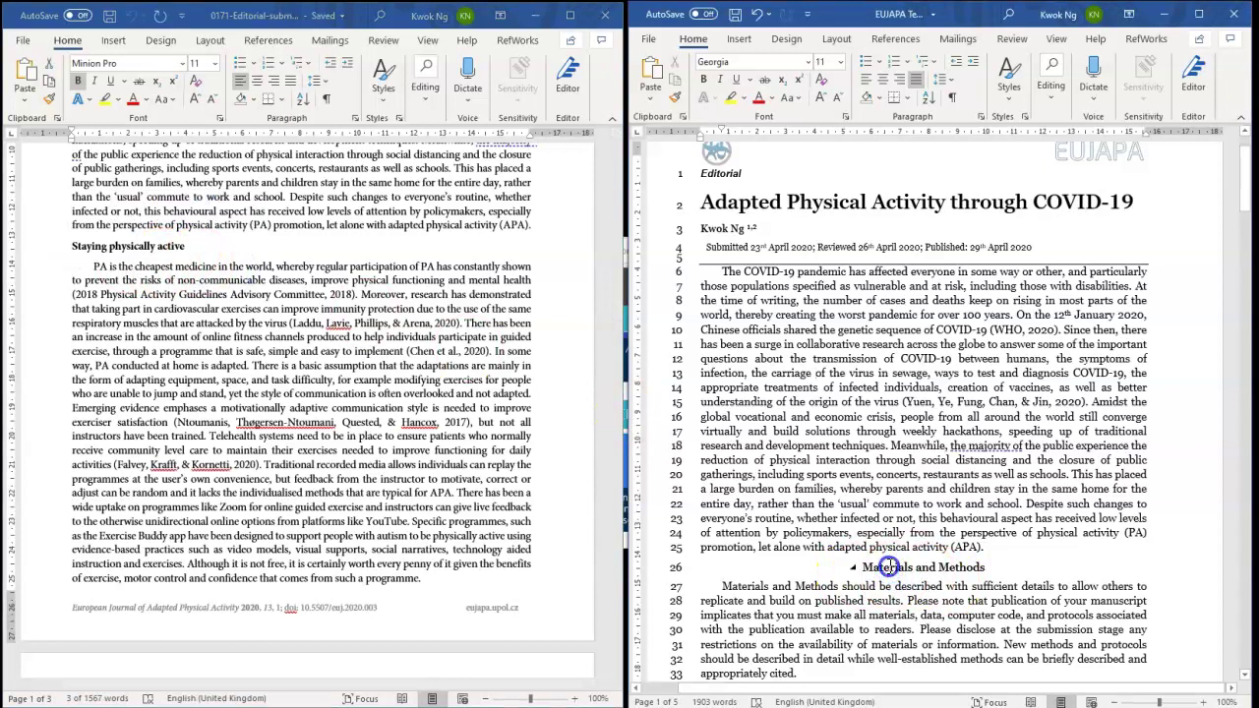
drag(988, 568, 854, 571)
key(ctrl+v)
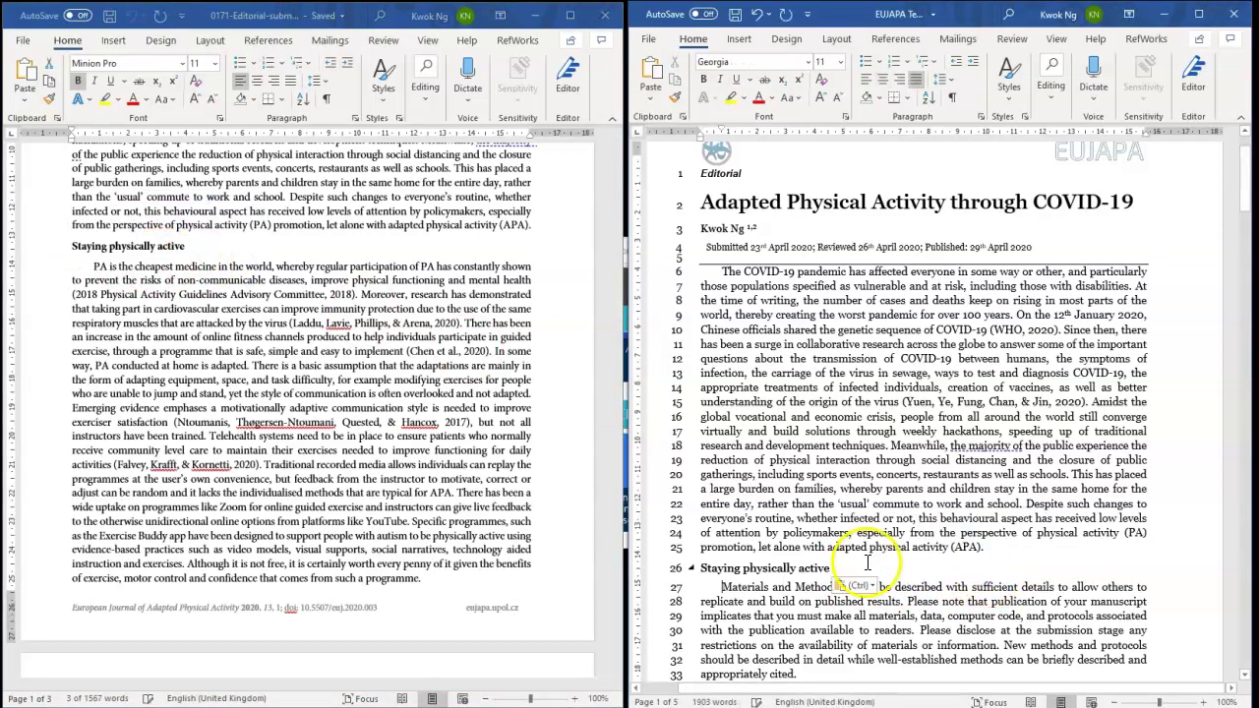
click(775, 565)
Copy the full body paragraph beneath "Staying physically active" in the source manuscript.
click(310, 479)
drag(73, 246, 98, 266)
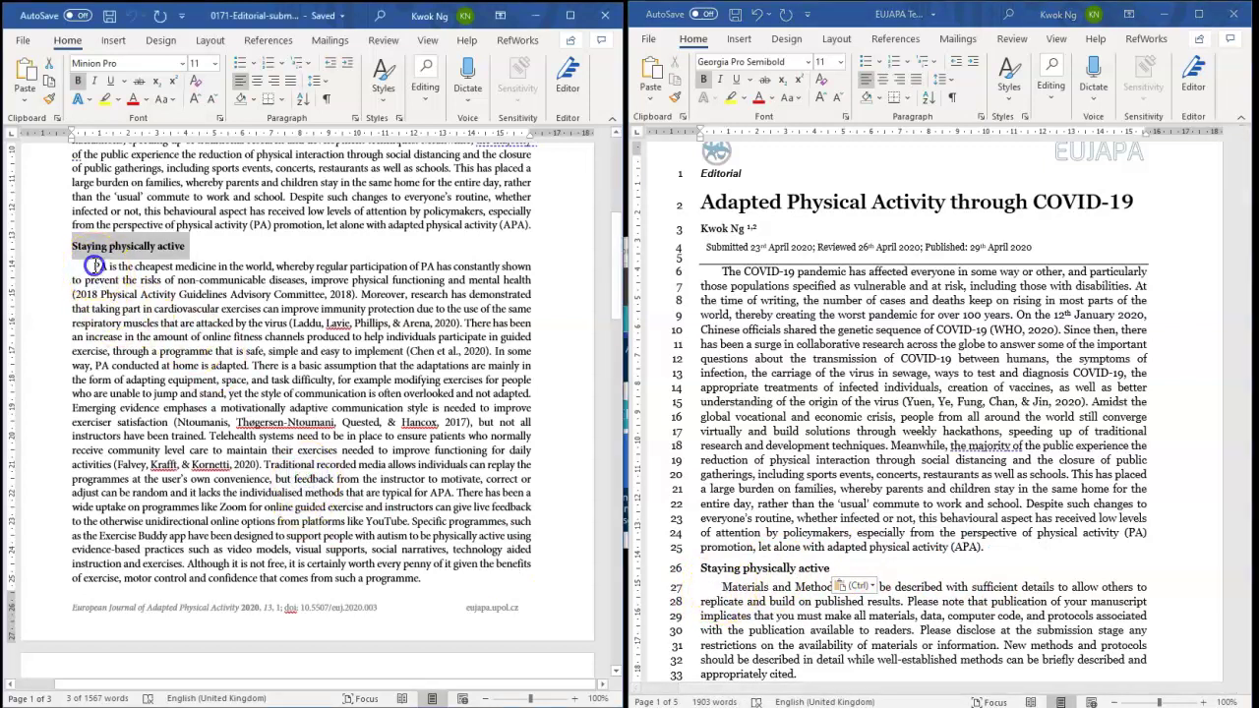
click(94, 266)
scroll(329, 472, down, 5)
shift+click(425, 362)
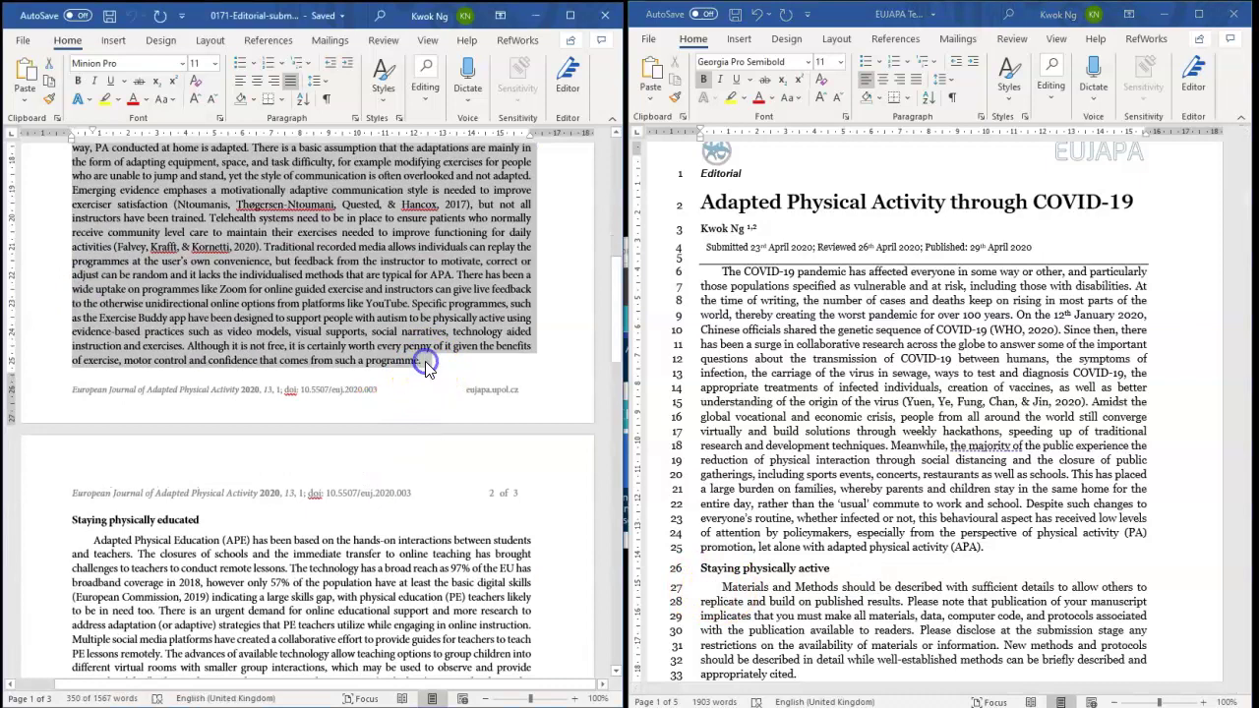
Select the template's placeholder content from the paragraph below "Staying physically active" through the end of the Supplementary Materials paragraph.
scroll(753, 418, down, 6)
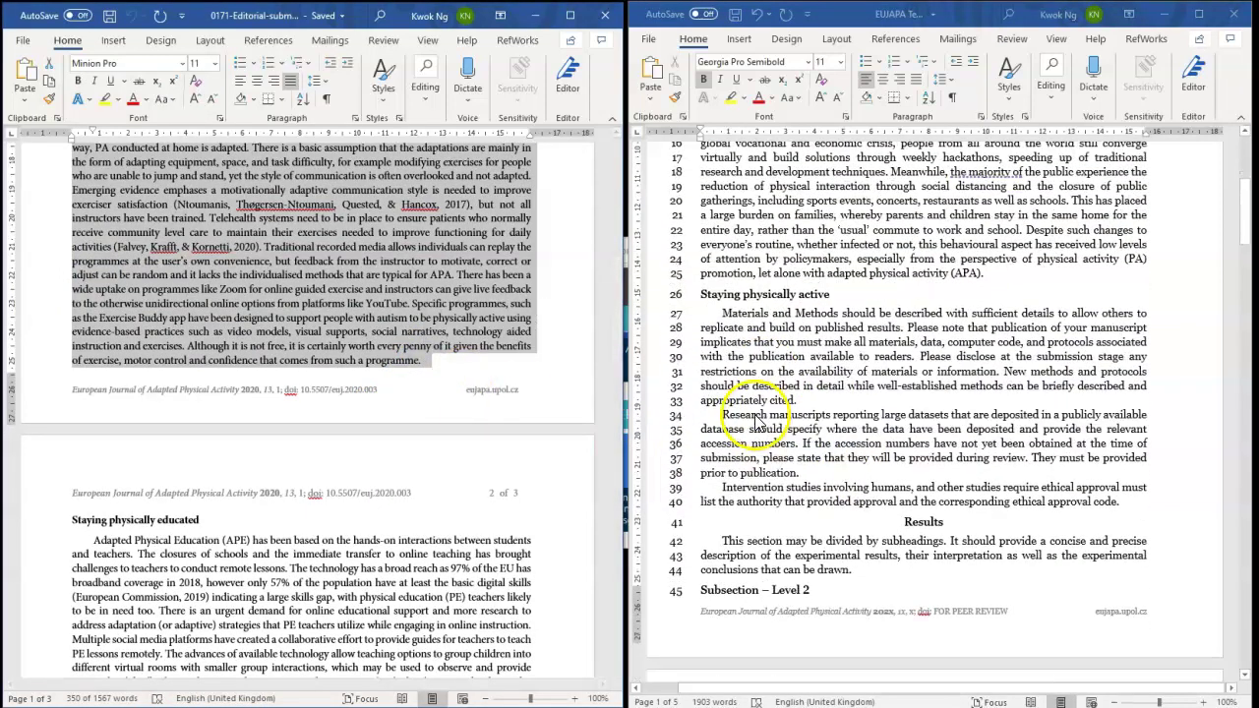
click(725, 294)
drag(725, 294, 1114, 489)
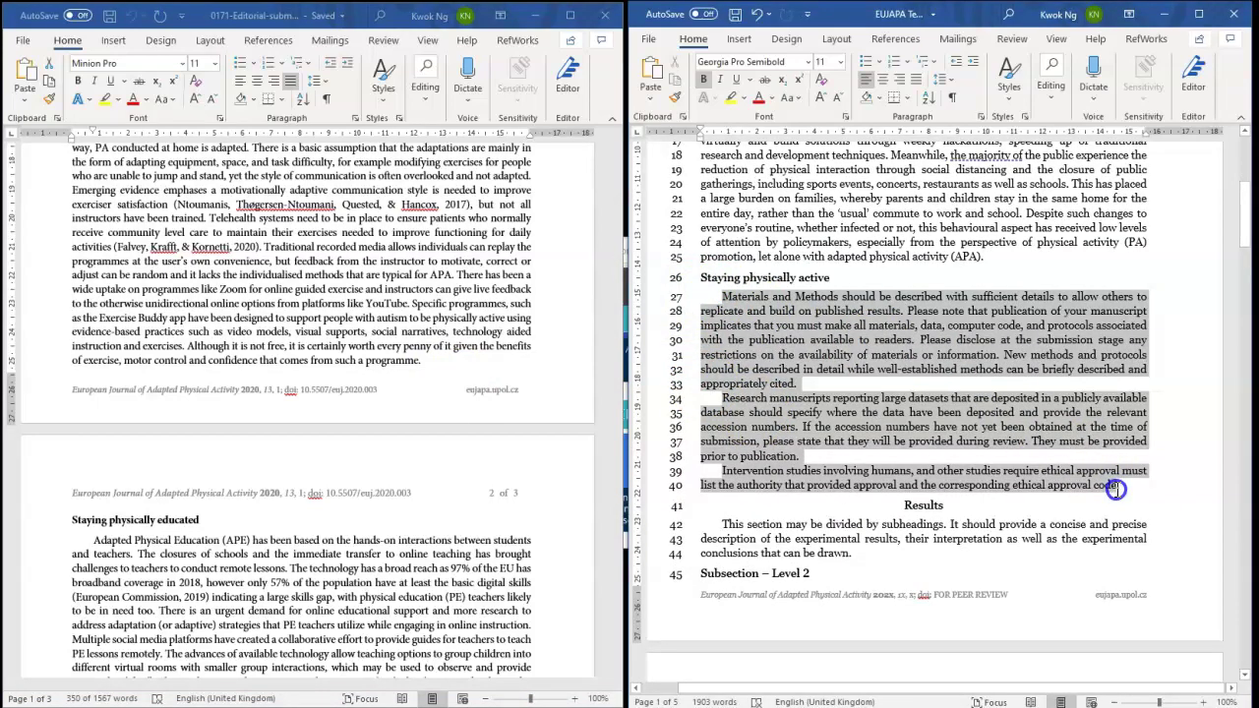
scroll(829, 534, down, 18)
scroll(844, 484, down, 5)
scroll(810, 519, up, 15)
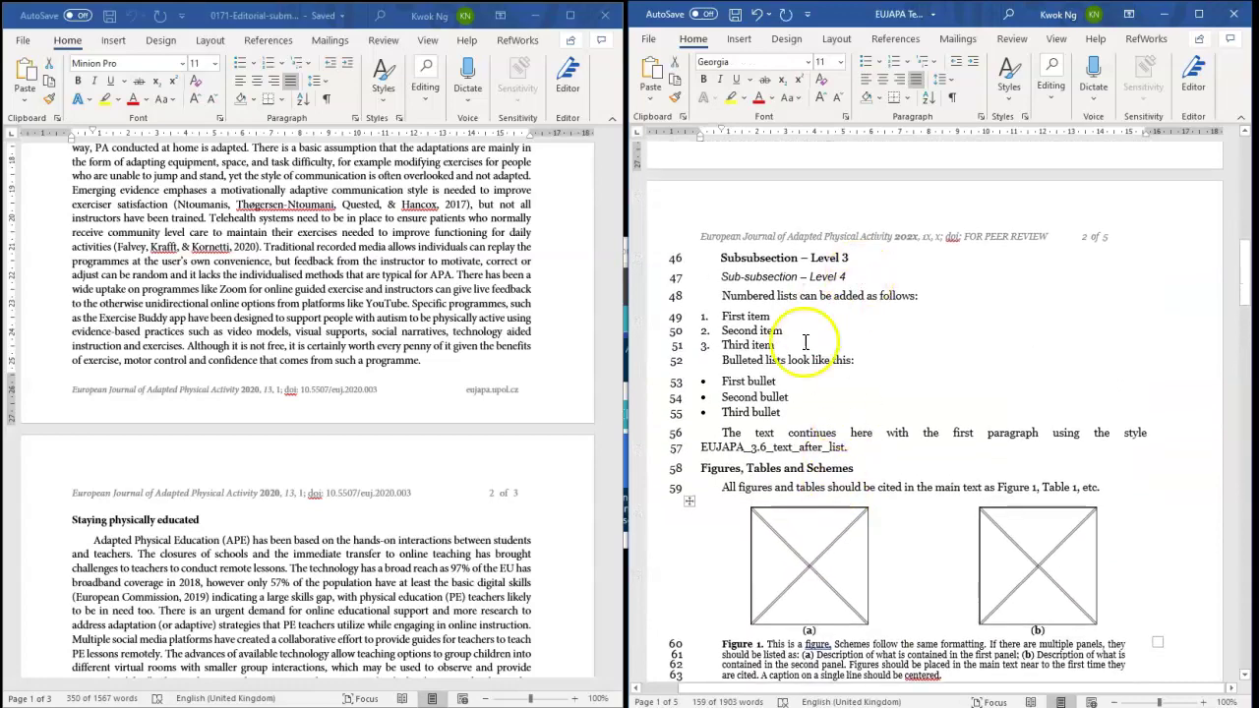
scroll(866, 433, down, 8)
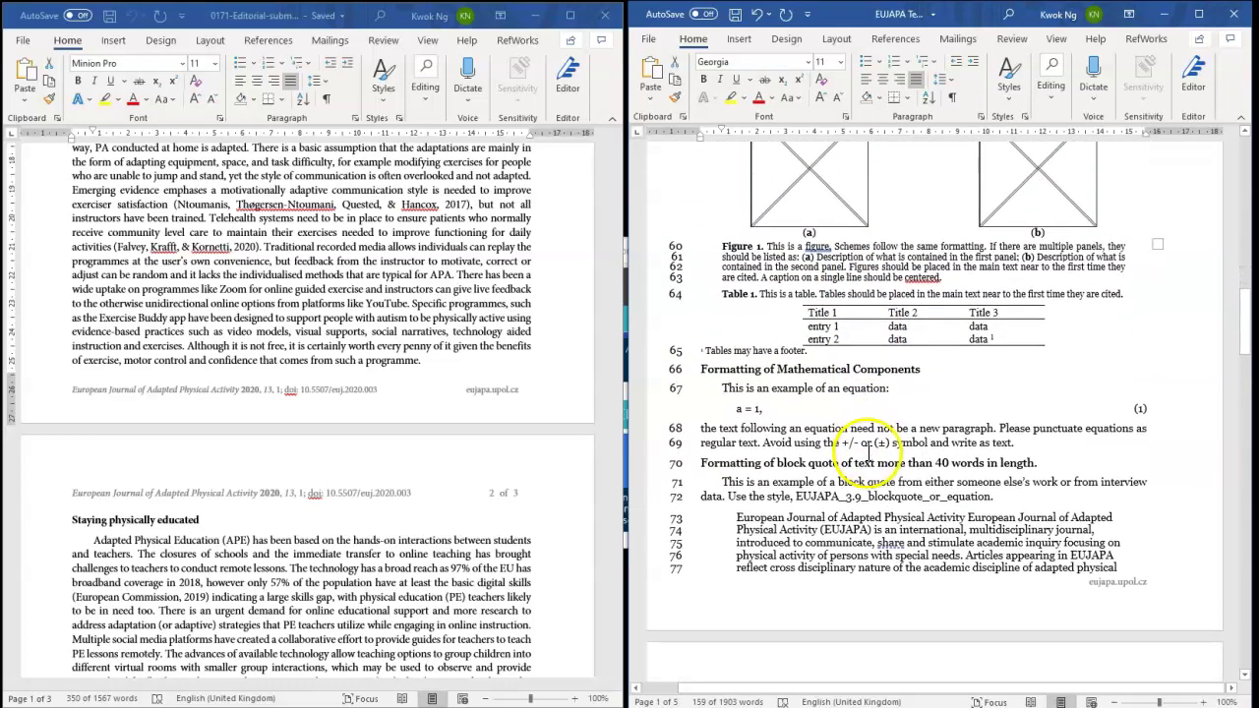
scroll(868, 454, down, 8)
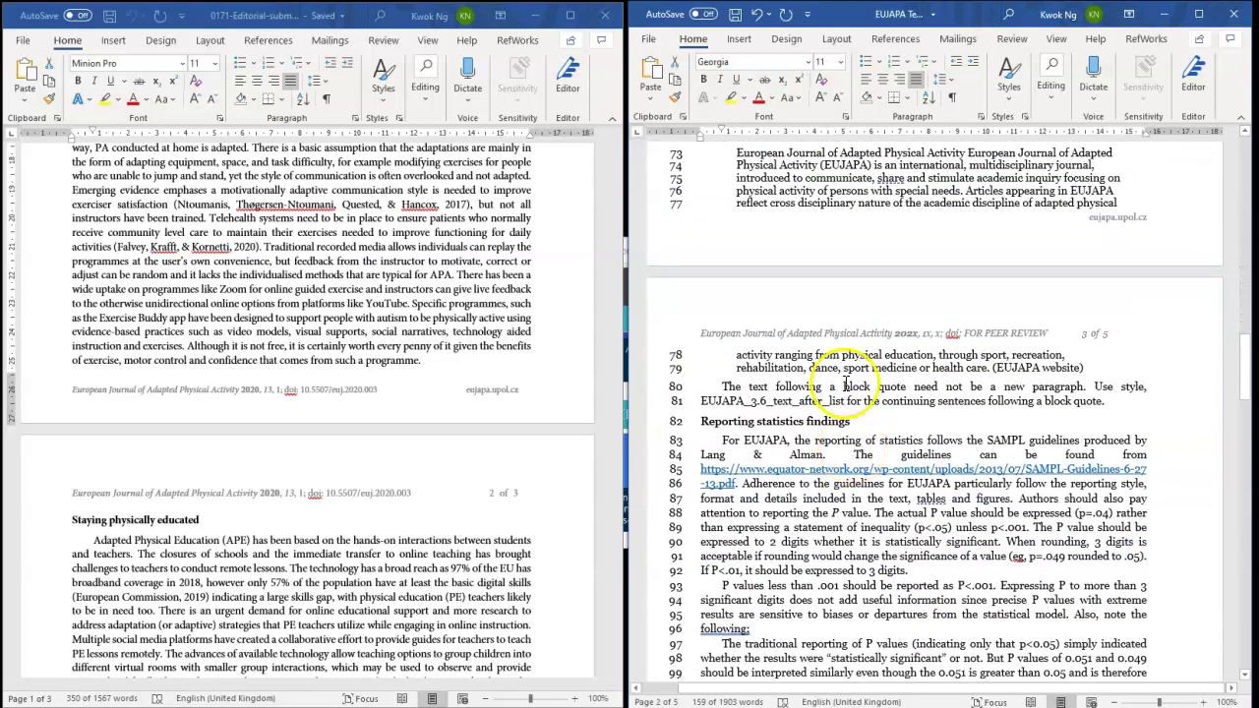
scroll(871, 423, down, 10)
scroll(895, 457, down, 6)
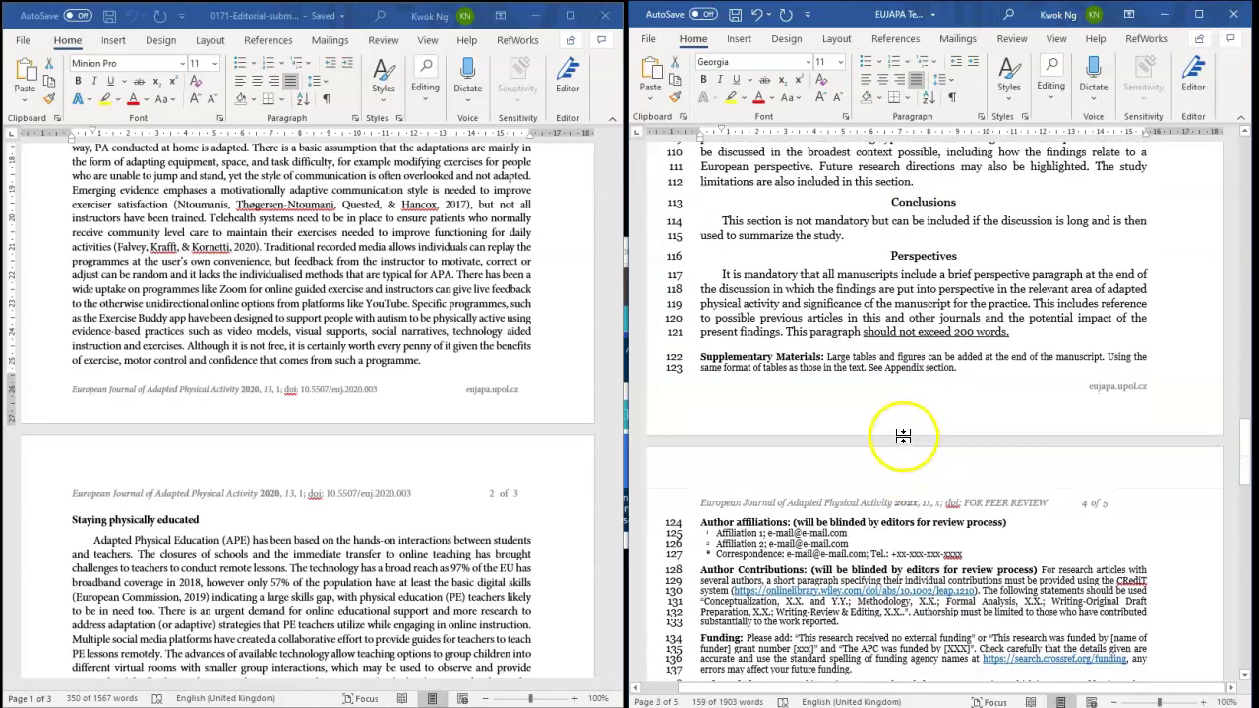
shift+click(973, 366)
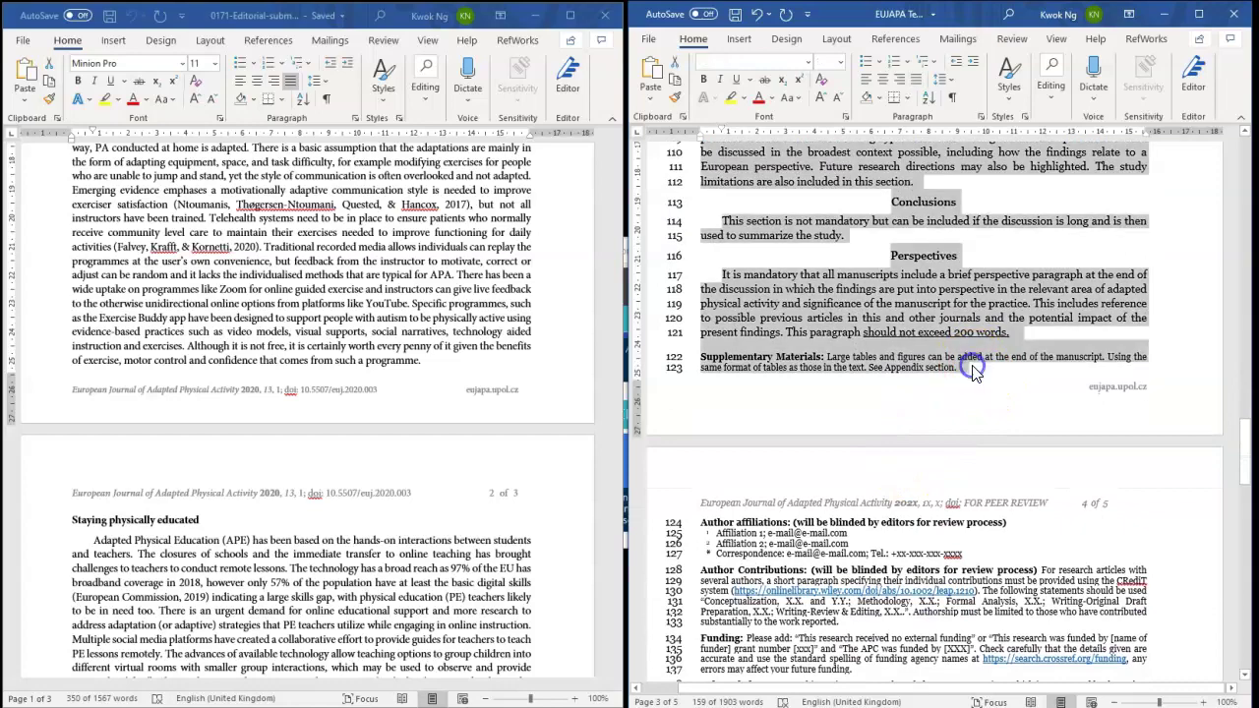
Widen the template window and open the full style list to examine the table and block quote styles against the sample content.
scroll(989, 421, up, 8)
scroll(996, 438, up, 8)
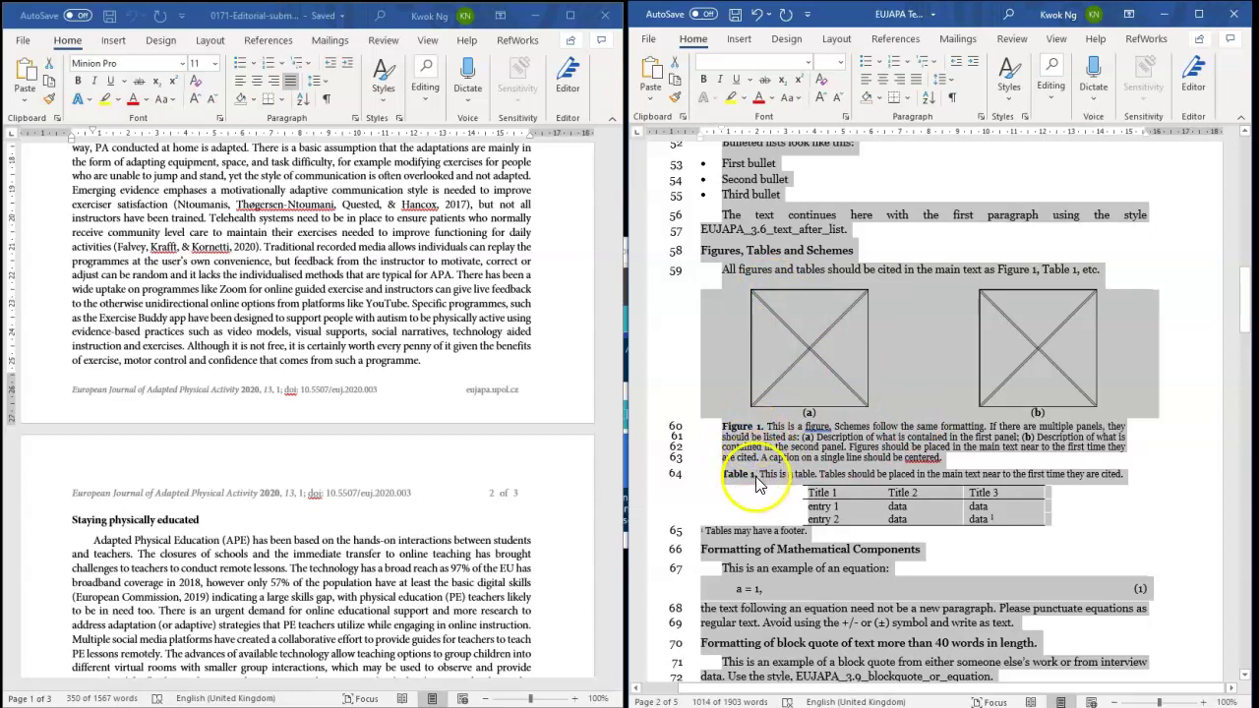
drag(626, 411, 216, 359)
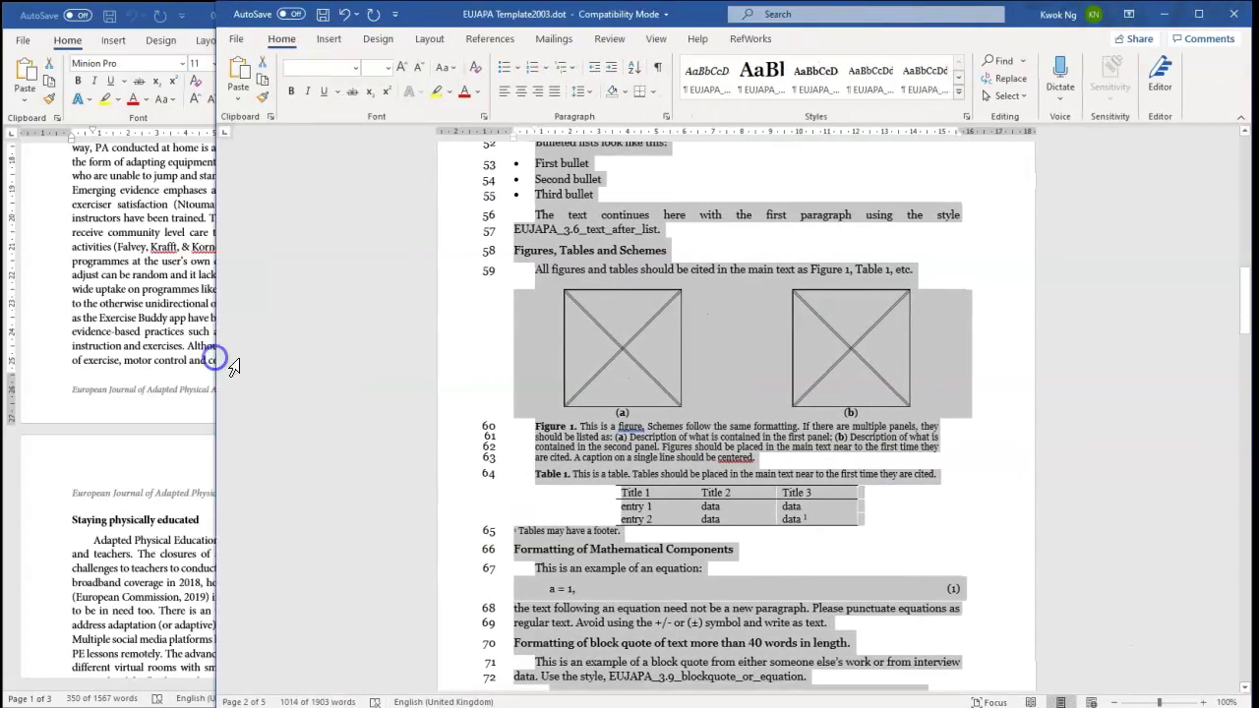
click(968, 118)
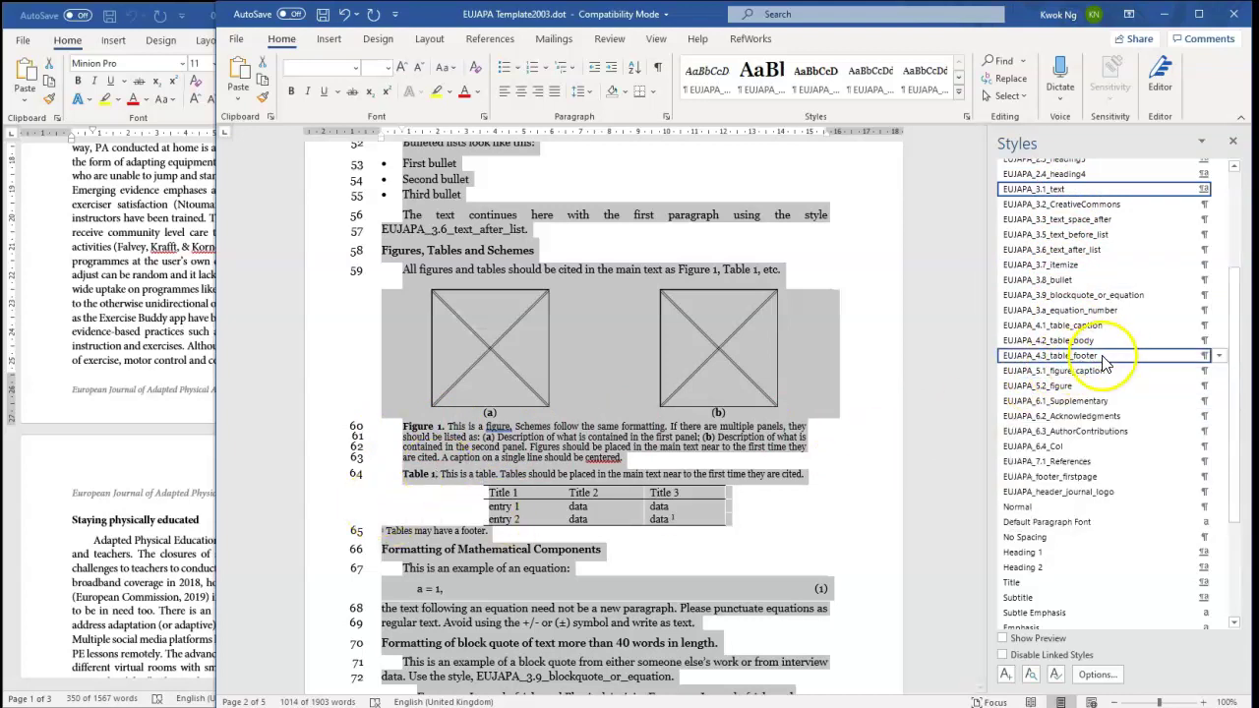
mouse_move(1100, 332)
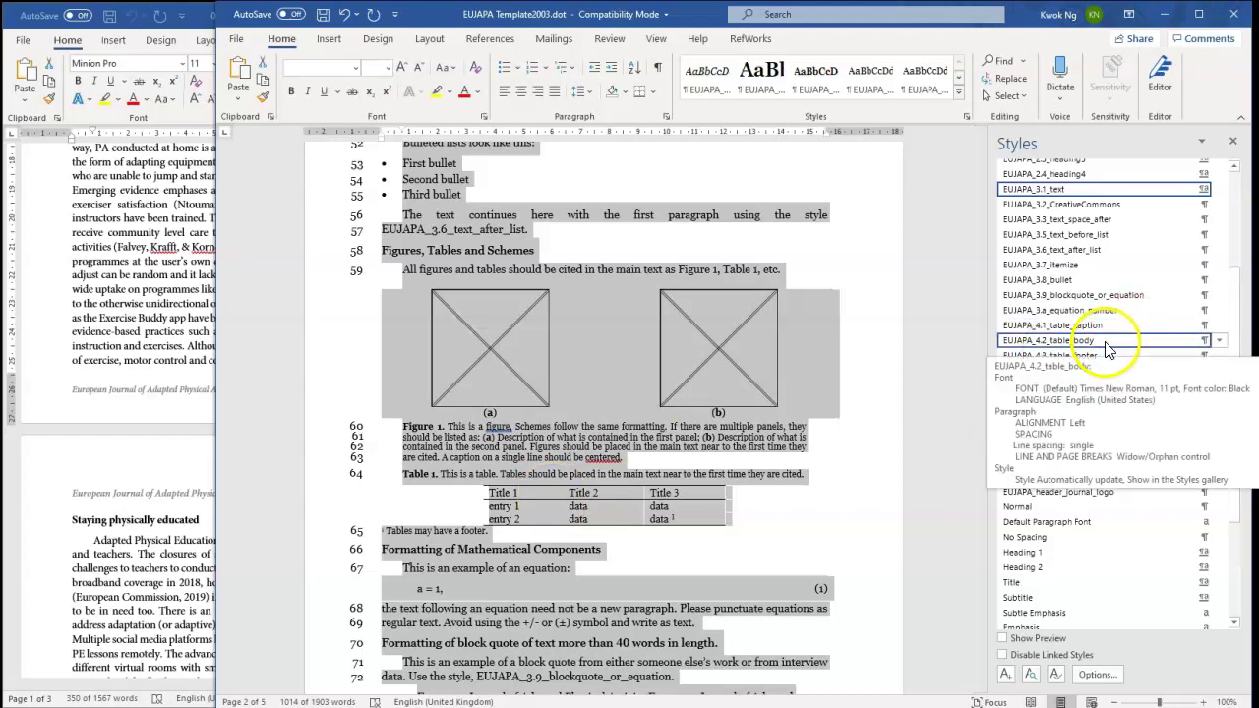
scroll(777, 492, down, 10)
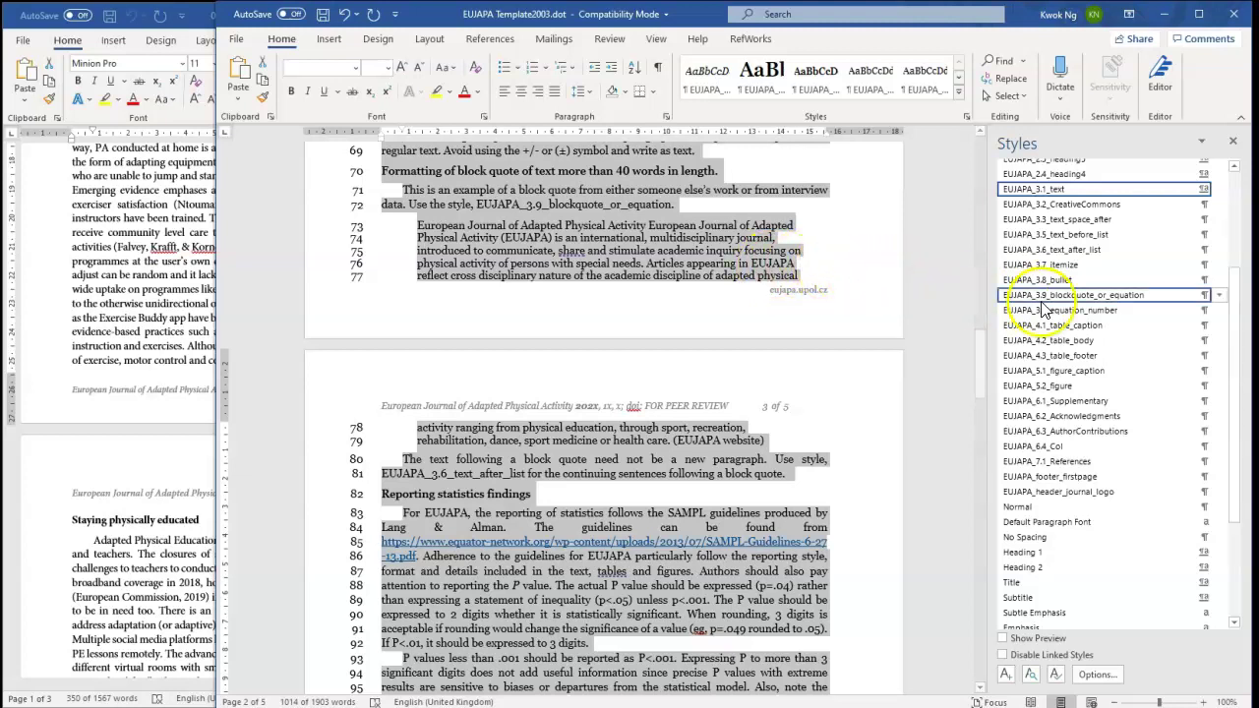
mouse_move(1062, 305)
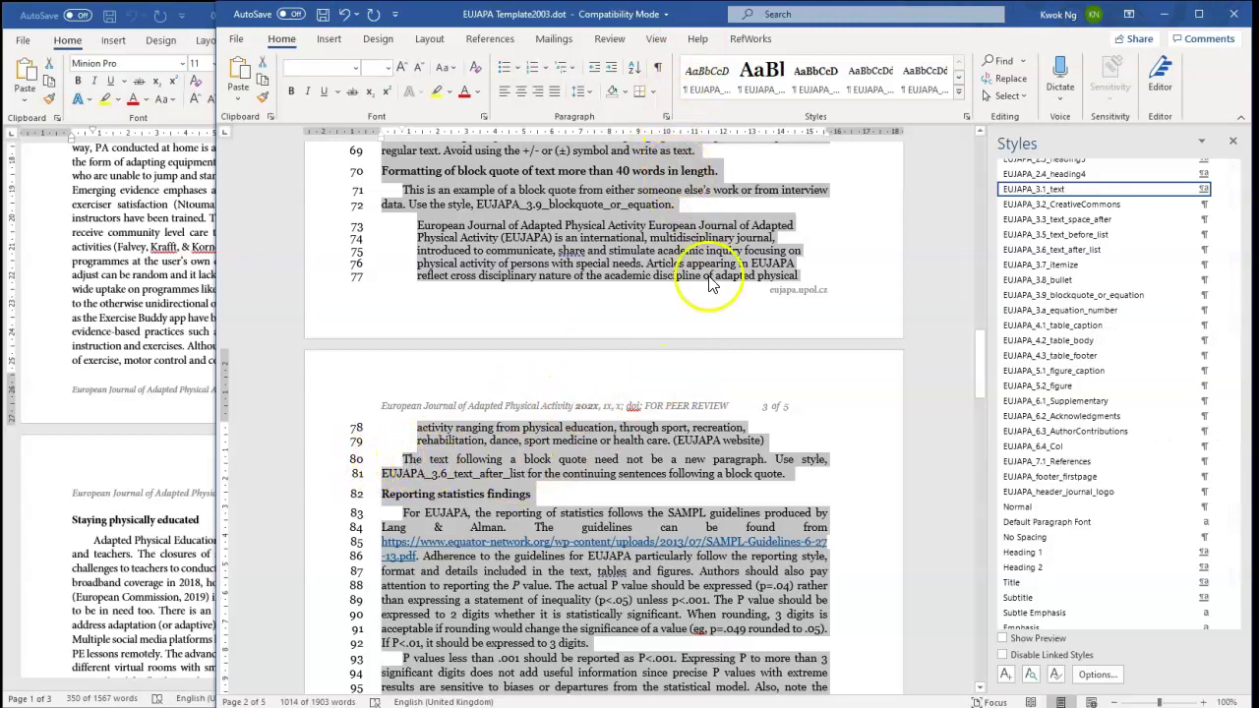
Show and hide the formatting marks, and delete the selected placeholder content between "Staying physically active" and "Author affiliations".
click(657, 69)
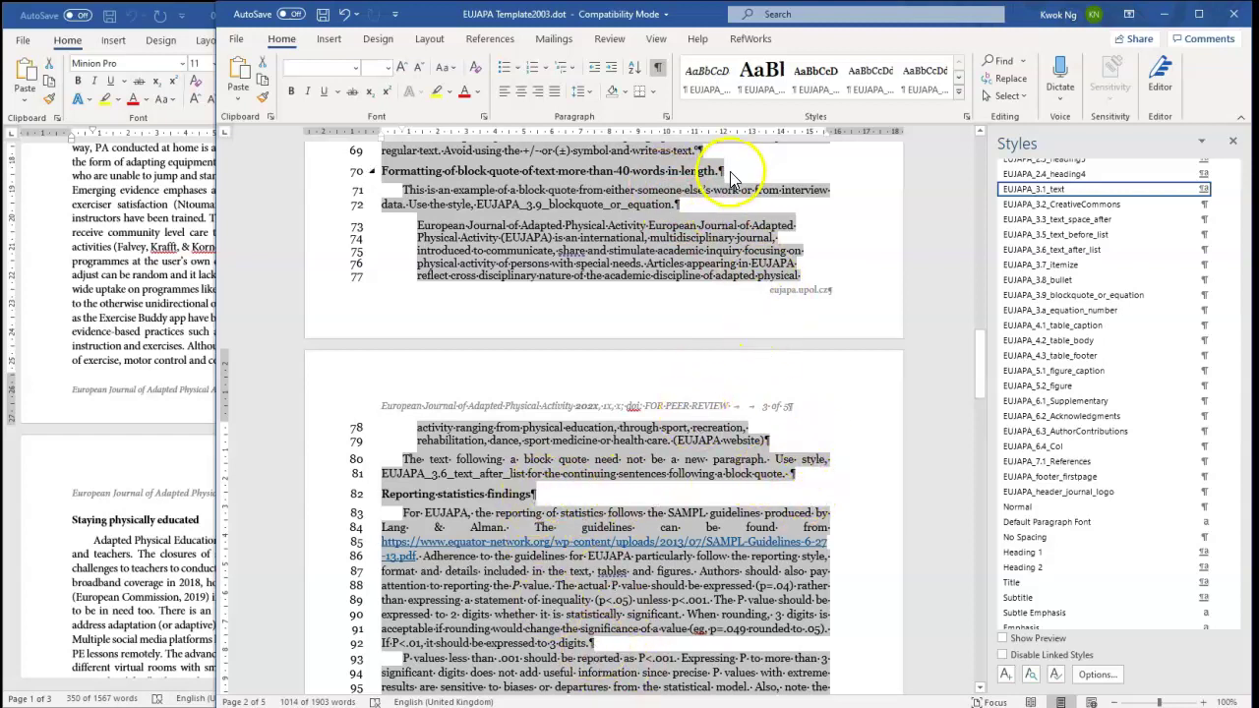
click(660, 71)
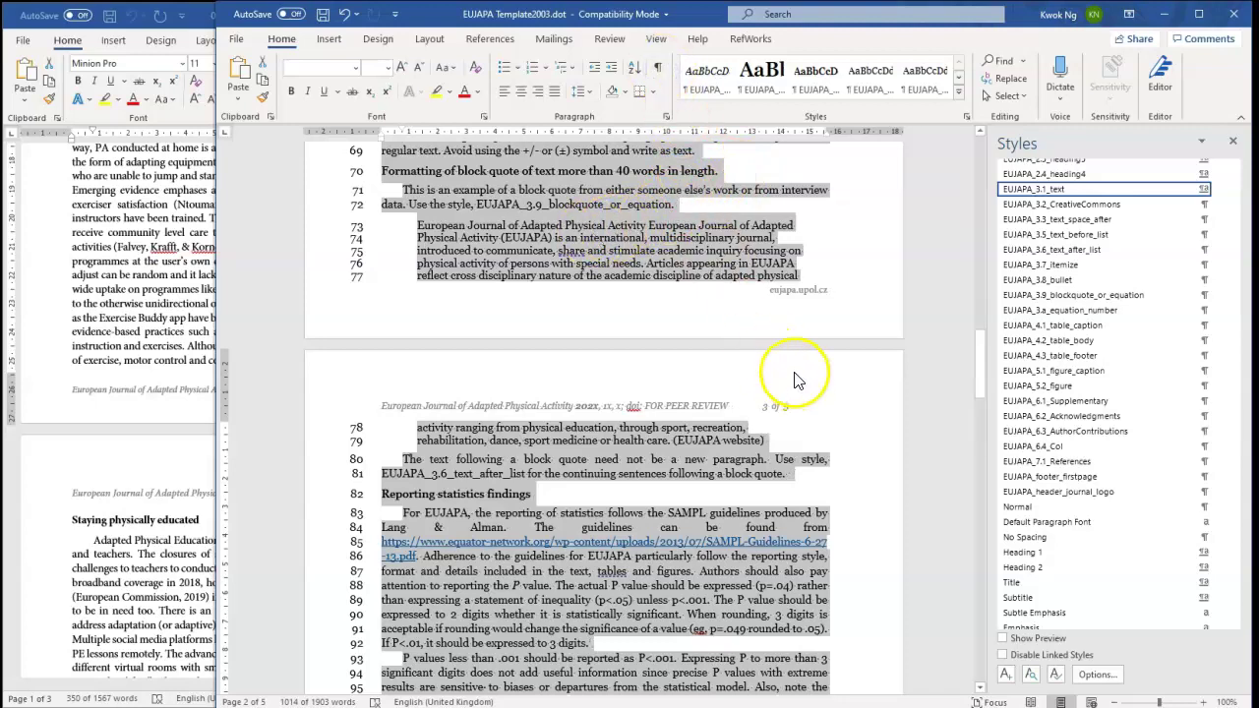
key(Delete)
scroll(531, 295, up, 8)
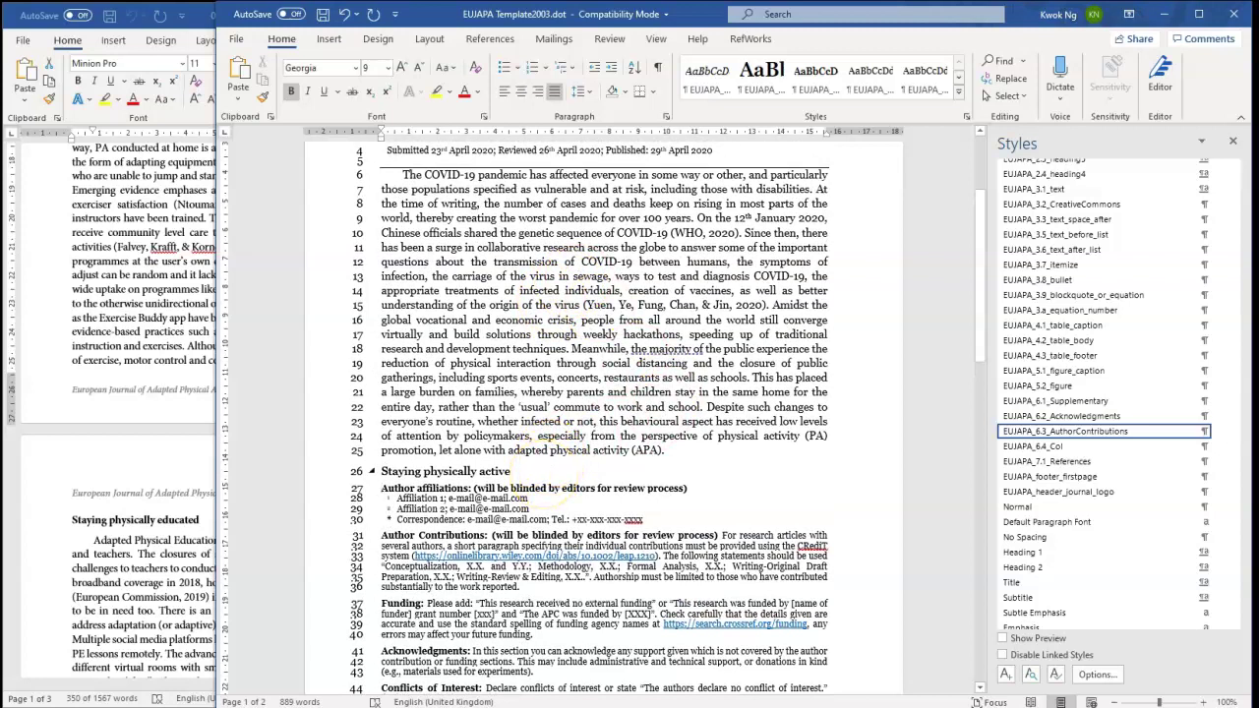
Insert a new paragraph in the EUJAPA_3.1_text style below "Staying physically active" and paste the copied body paragraph there.
key(Return)
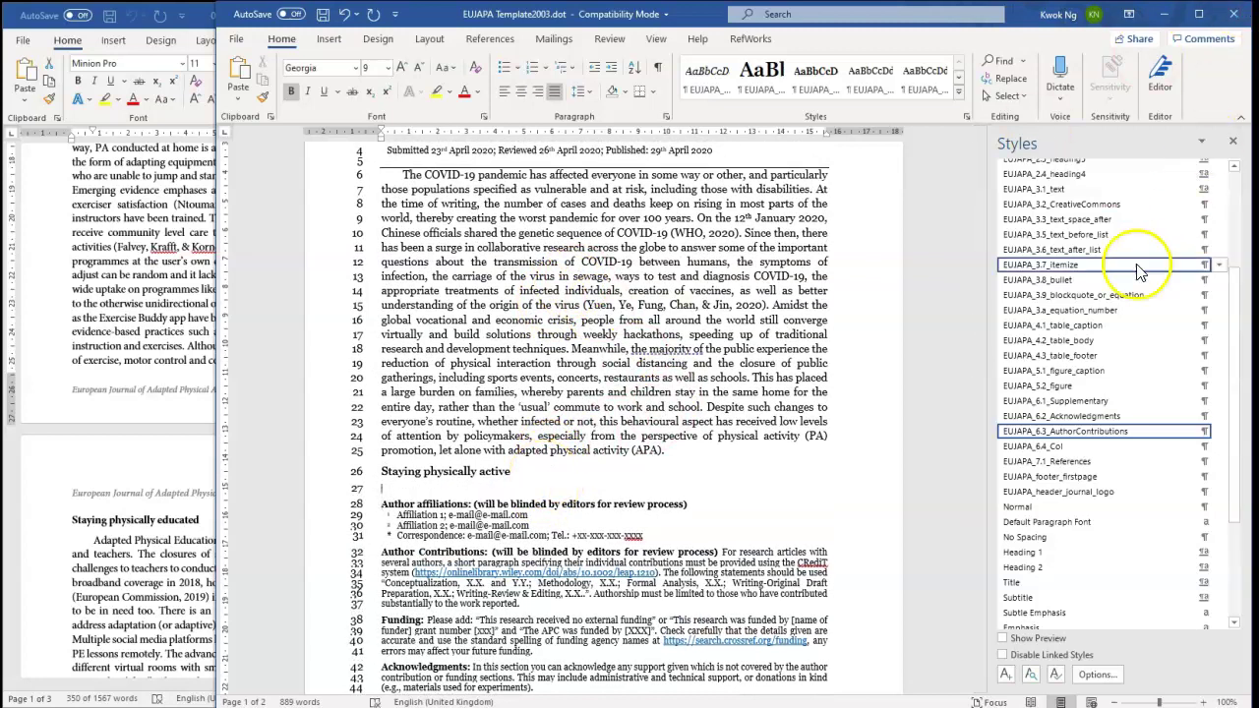
click(1070, 190)
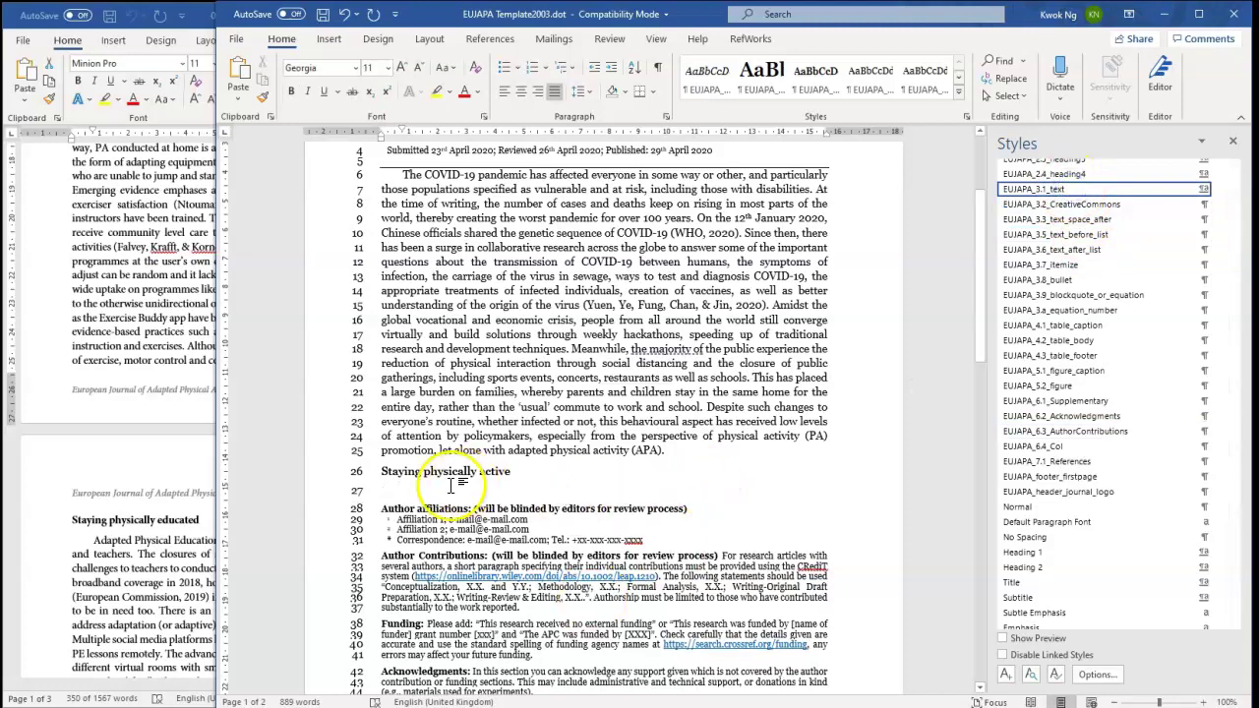
key(ctrl+v)
scroll(528, 325, down, 1)
scroll(528, 325, up, 2)
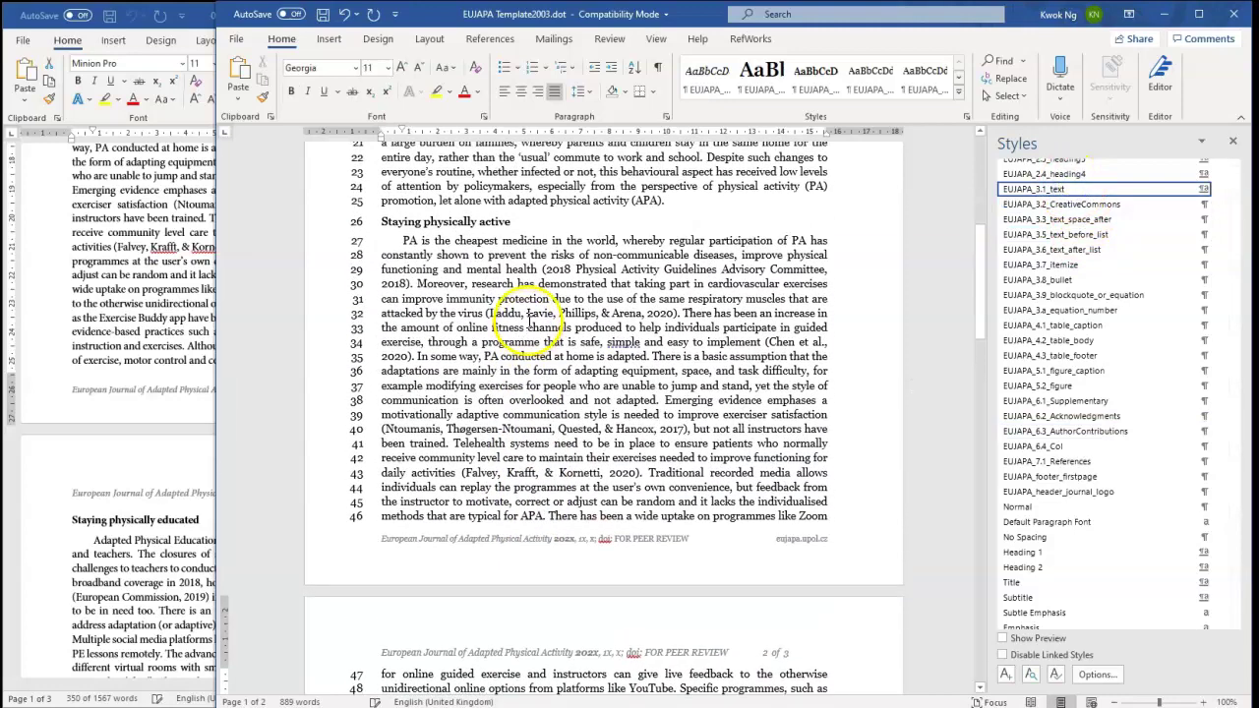
Copy the "Staying physically educated" heading with its body paragraph from the source manuscript.
click(96, 682)
scroll(241, 492, down, 3)
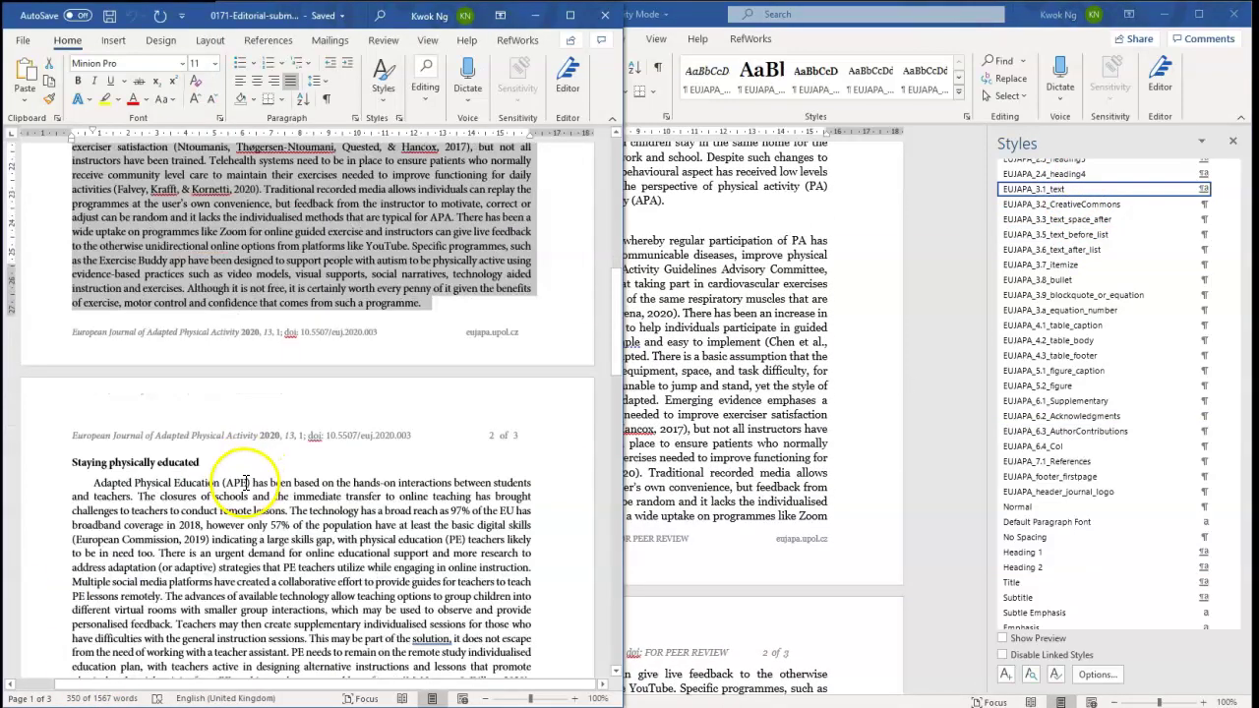
click(71, 337)
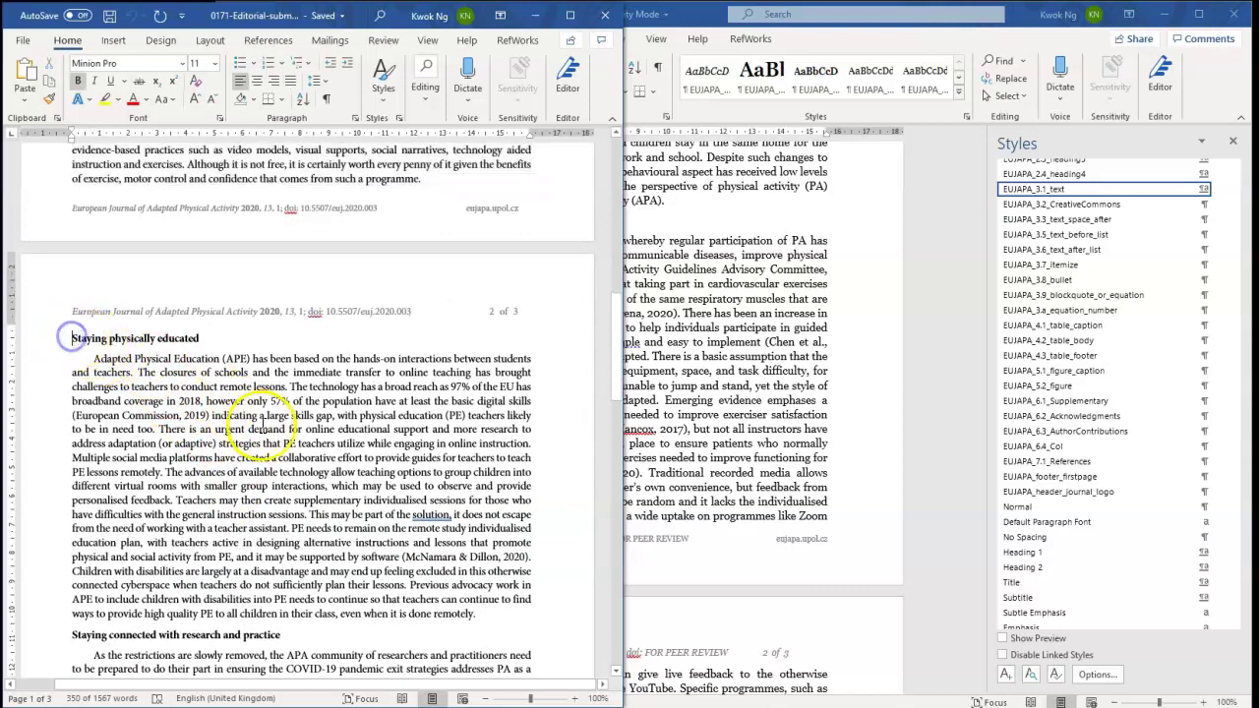
scroll(76, 338, down, 4)
scroll(477, 393, up, 2)
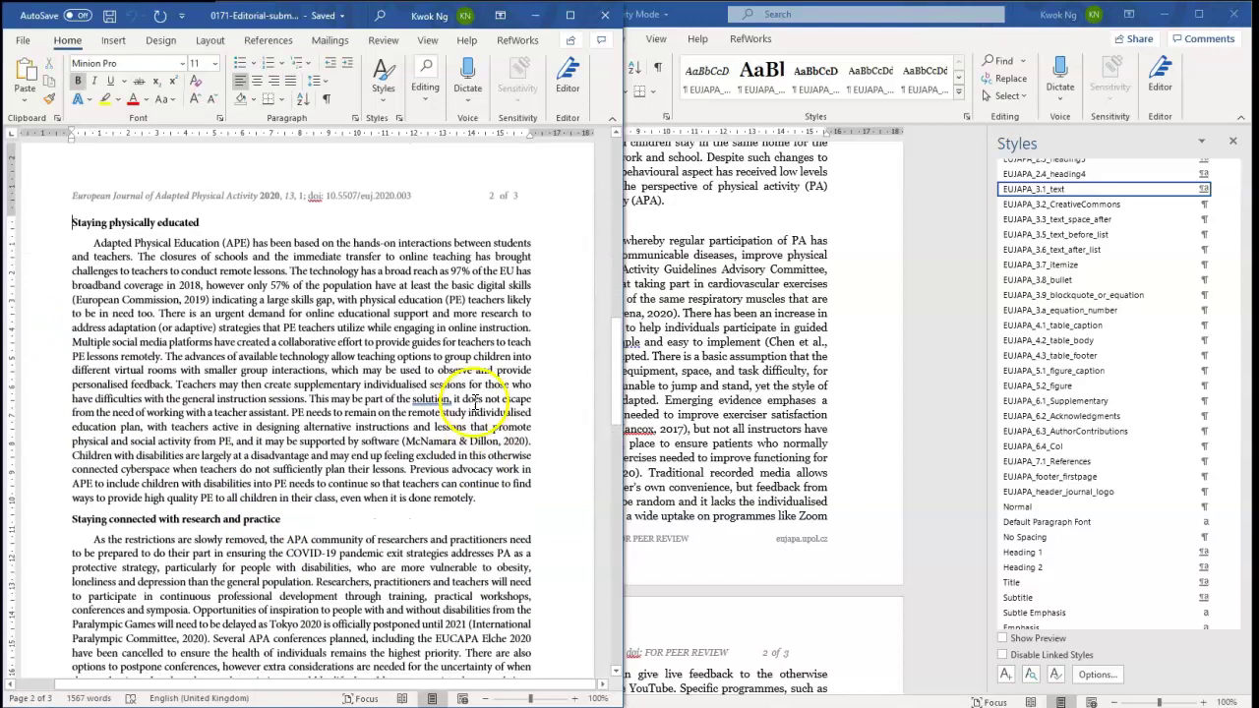
shift+click(485, 505)
key(ctrl+c)
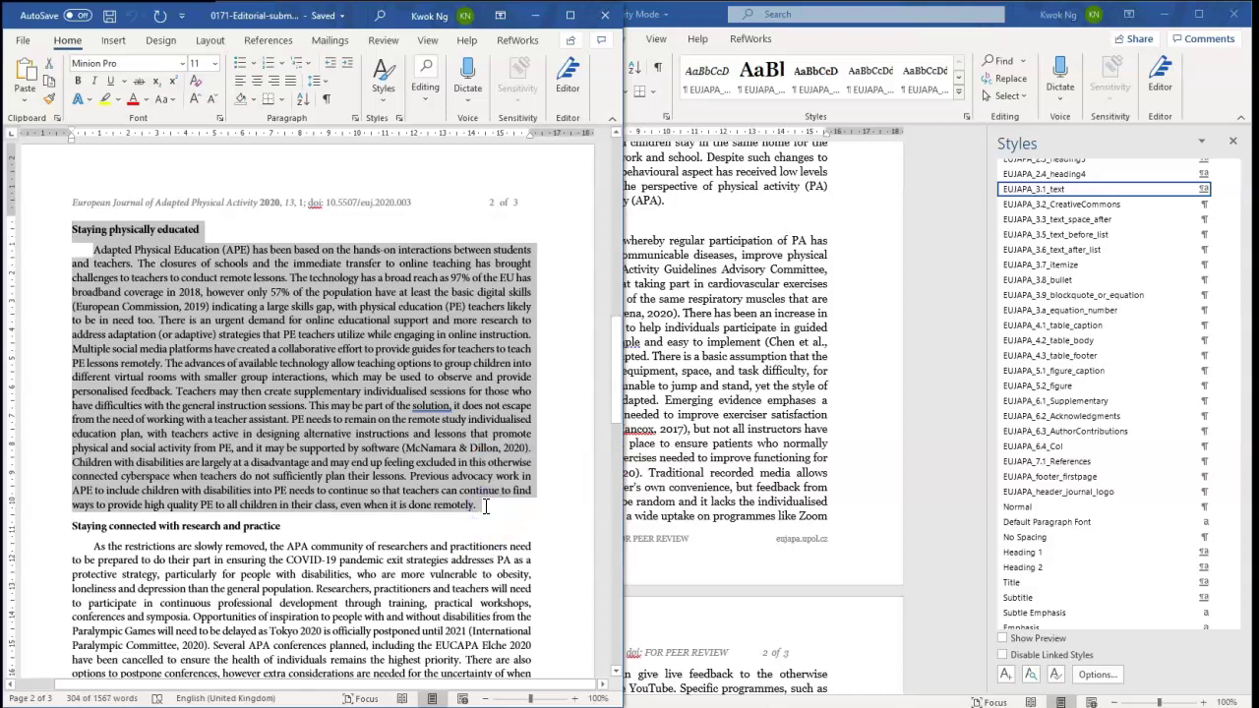
Paste the "Staying physically educated" section into the template above "Author affiliations" and add an empty paragraph after it.
click(738, 499)
scroll(688, 511, down, 5)
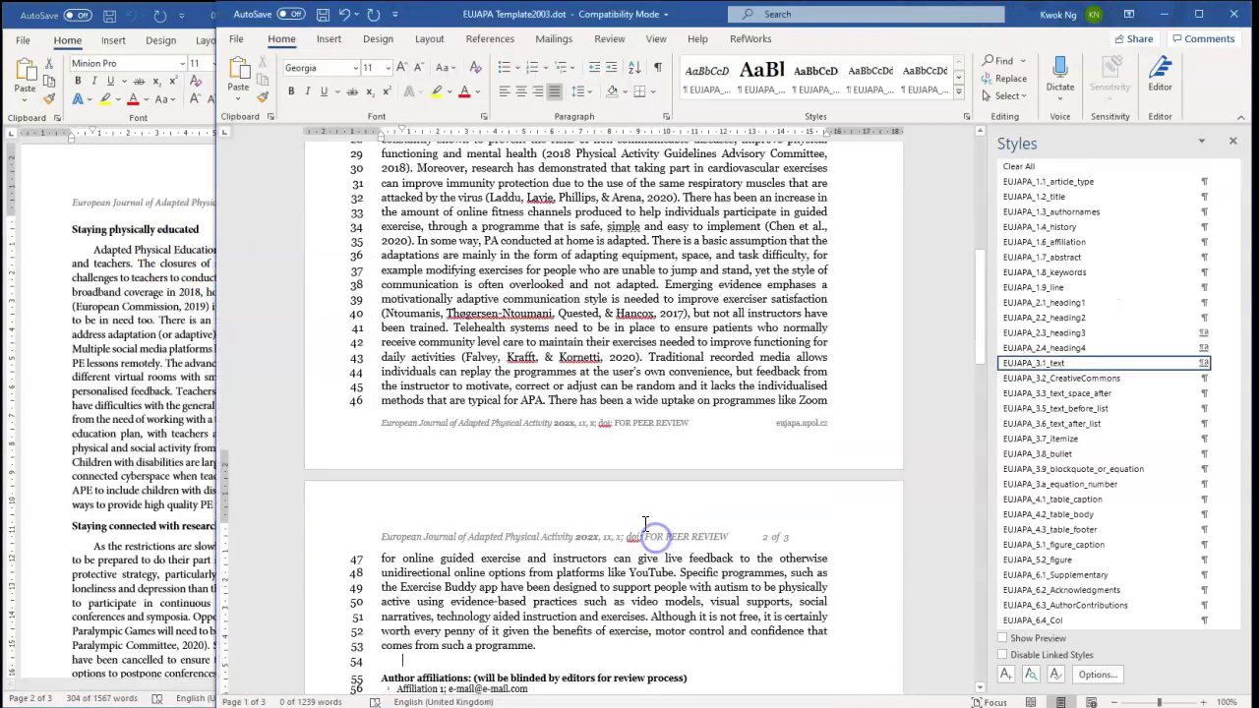
click(536, 482)
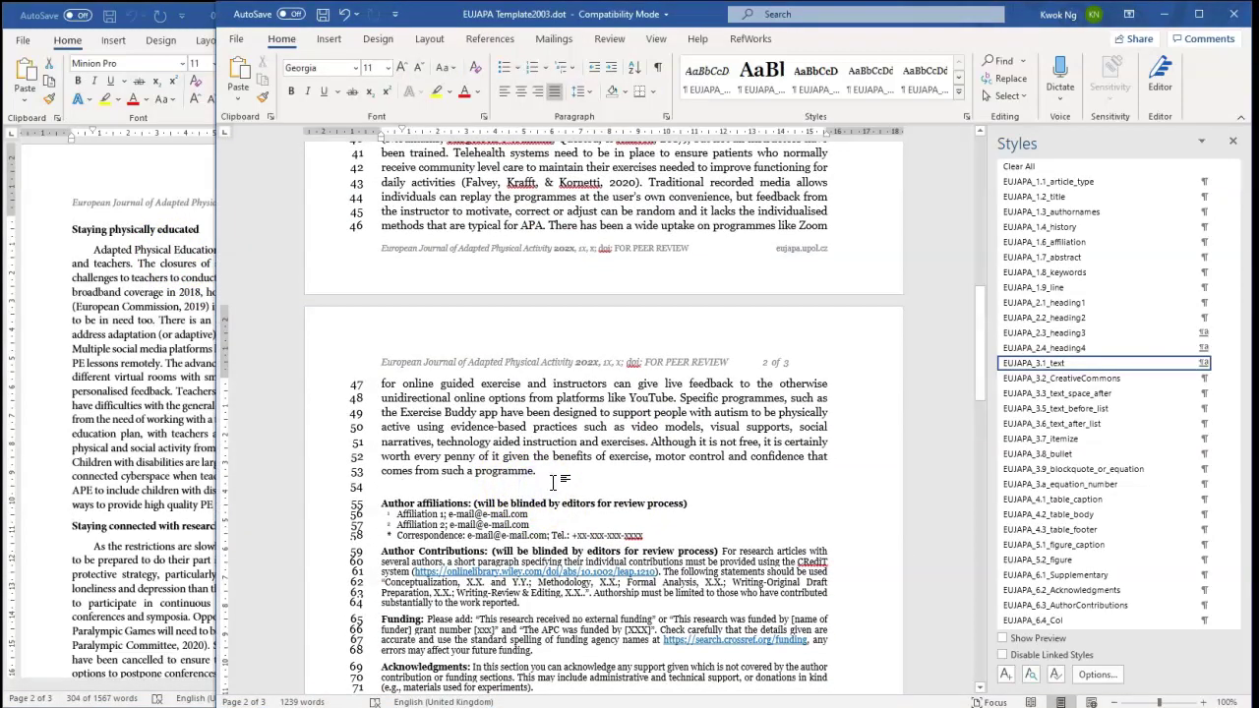
key(ctrl+v)
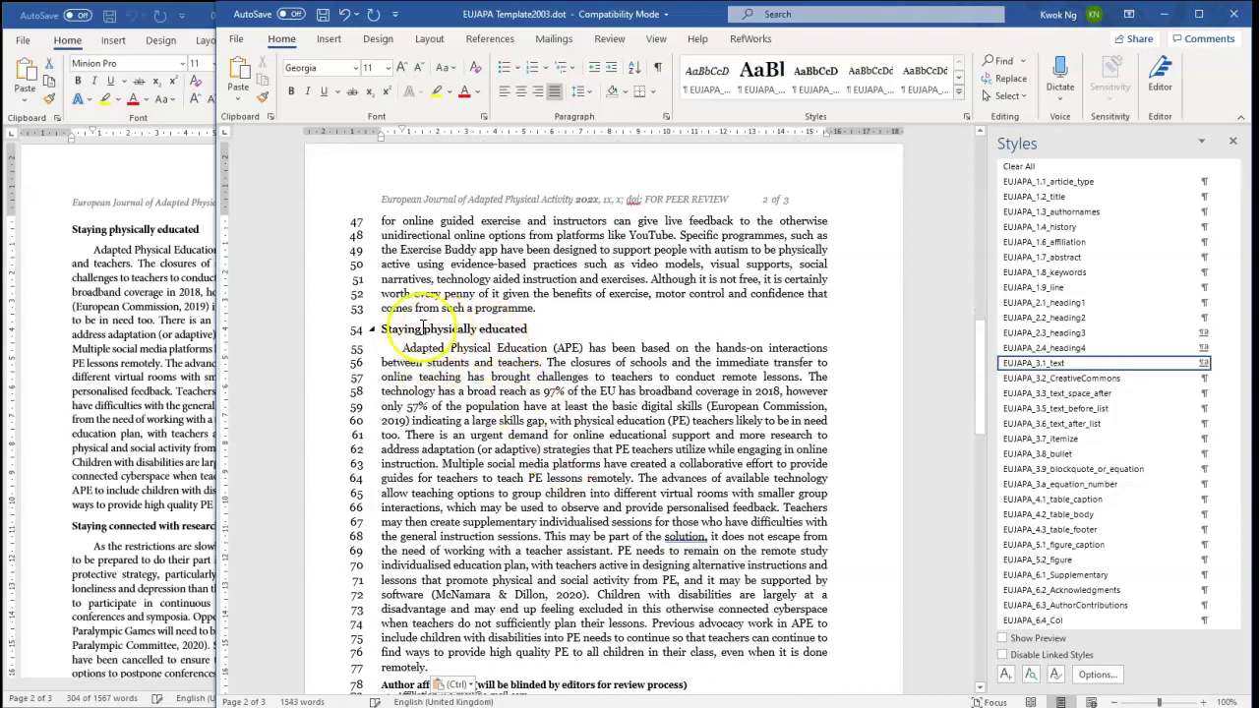
scroll(491, 528, down, 1)
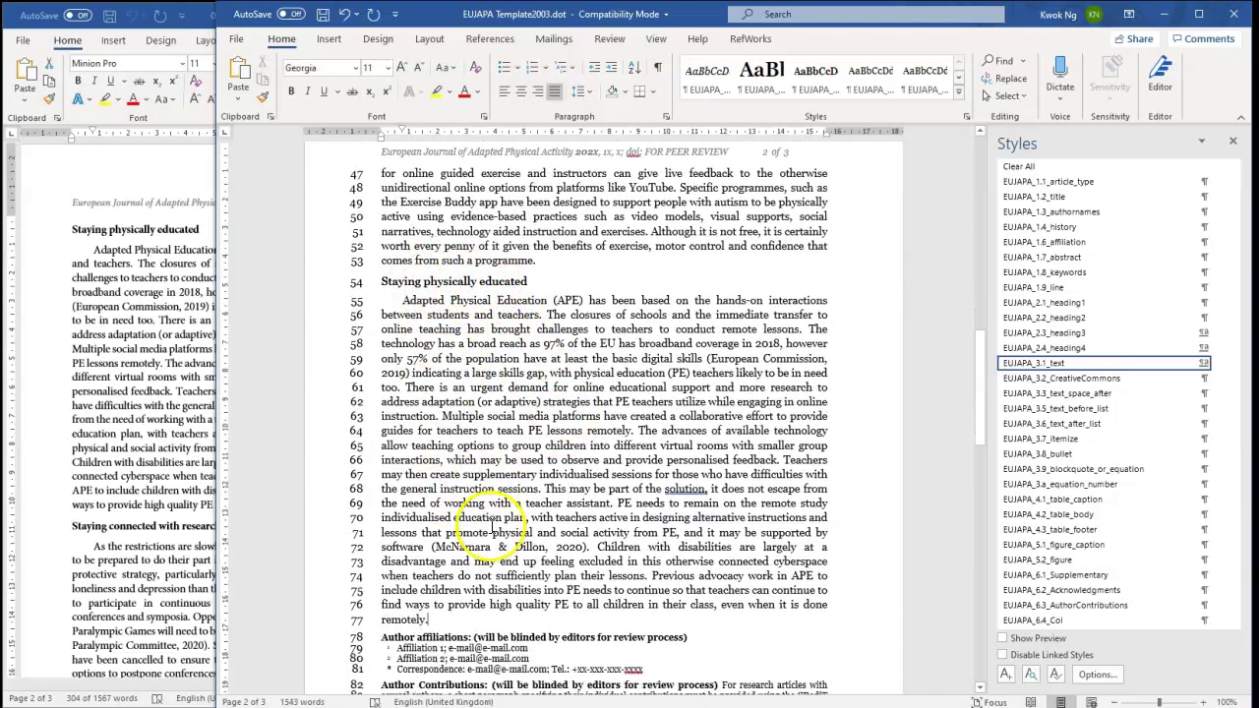
scroll(492, 528, down, 2)
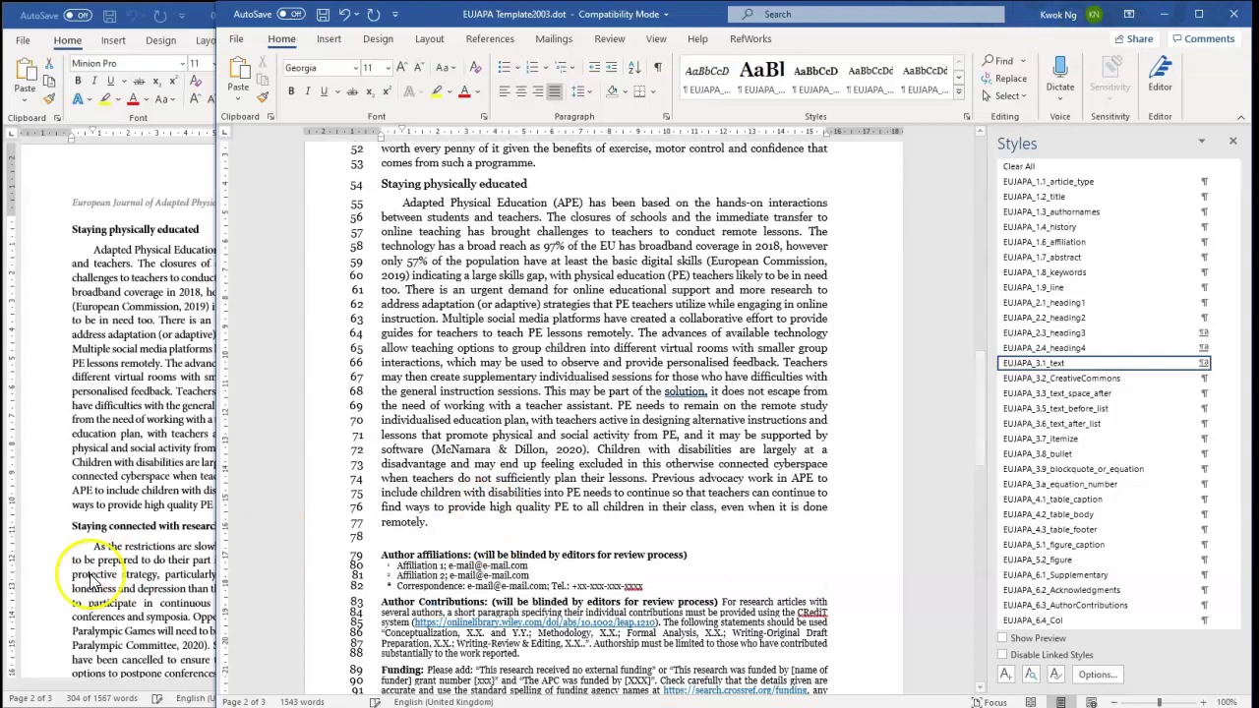
Copy the "Staying connected with research and practice" heading with its body paragraph from the source manuscript.
click(67, 536)
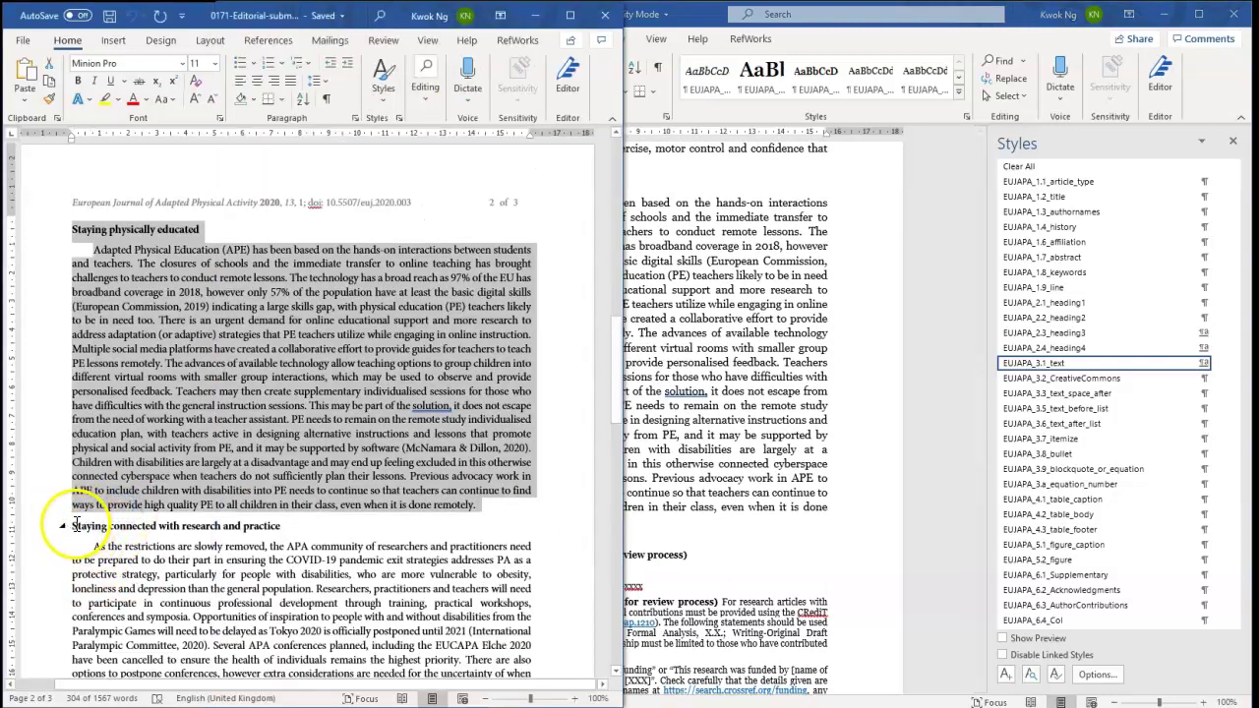
click(76, 523)
scroll(148, 536, down, 7)
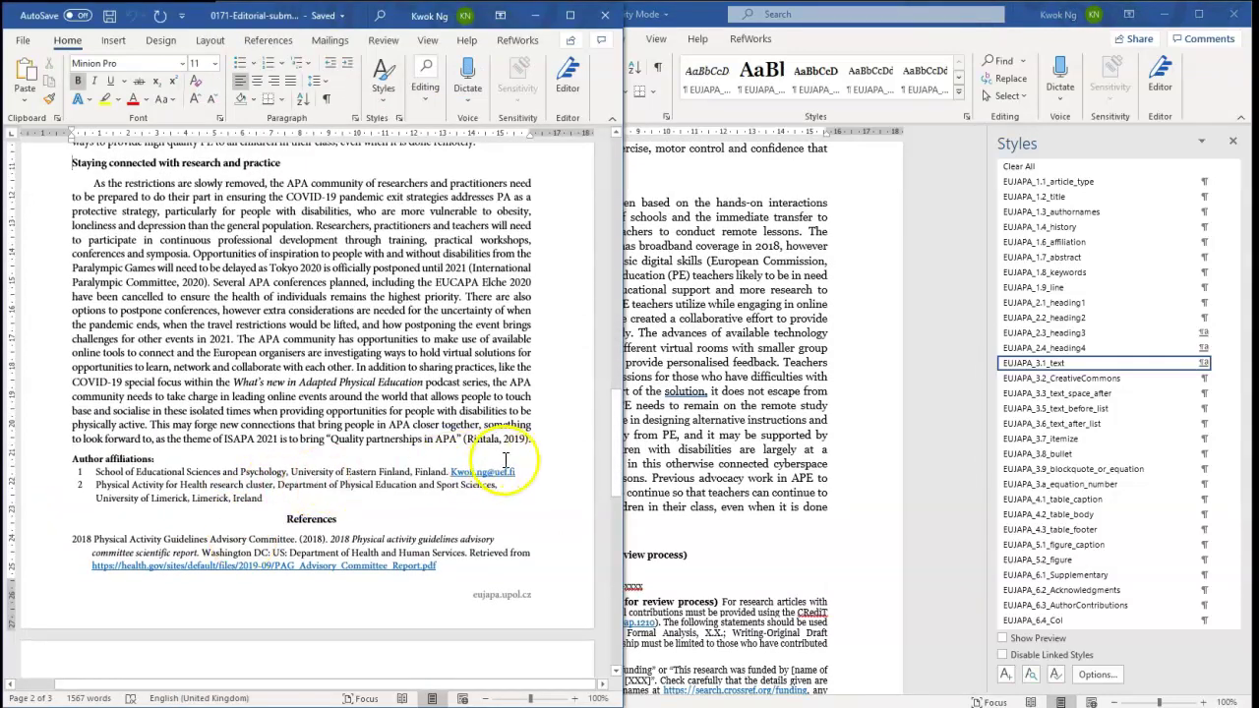
shift+click(545, 441)
key(ctrl+c)
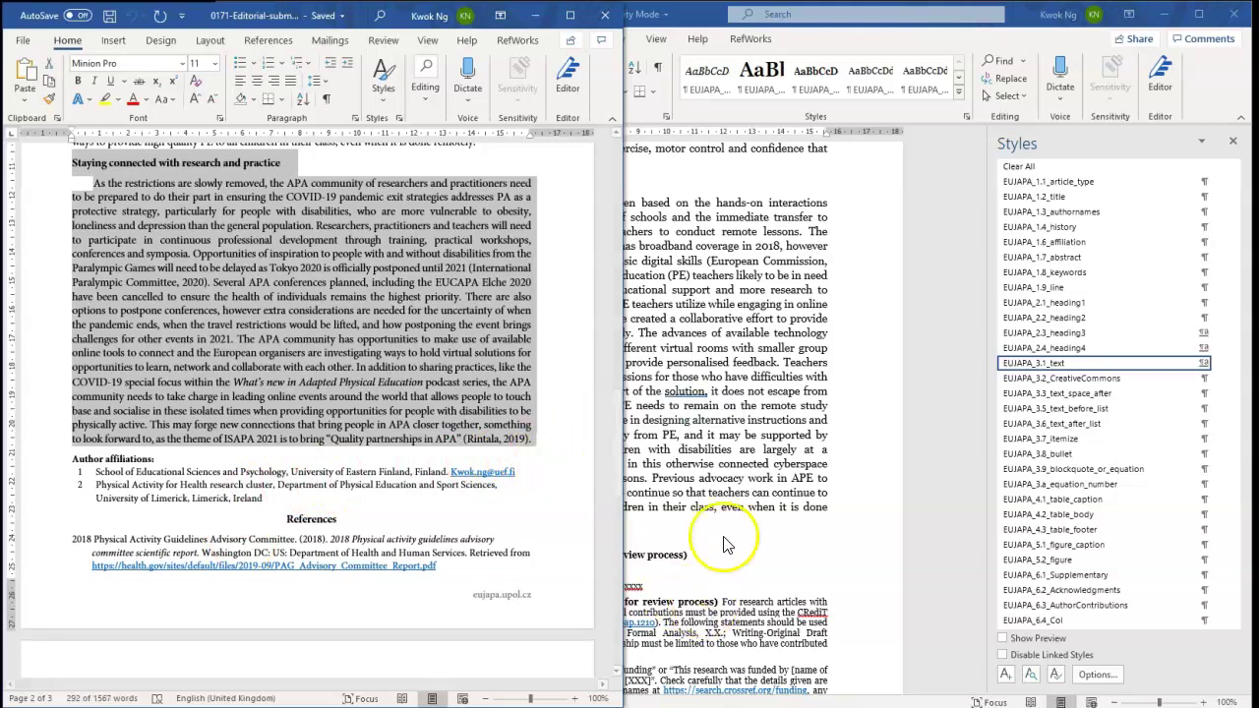
Paste the "Staying connected with research and practice" section into the empty paragraph above the template's "Author affiliations" and return to the source manuscript.
click(723, 541)
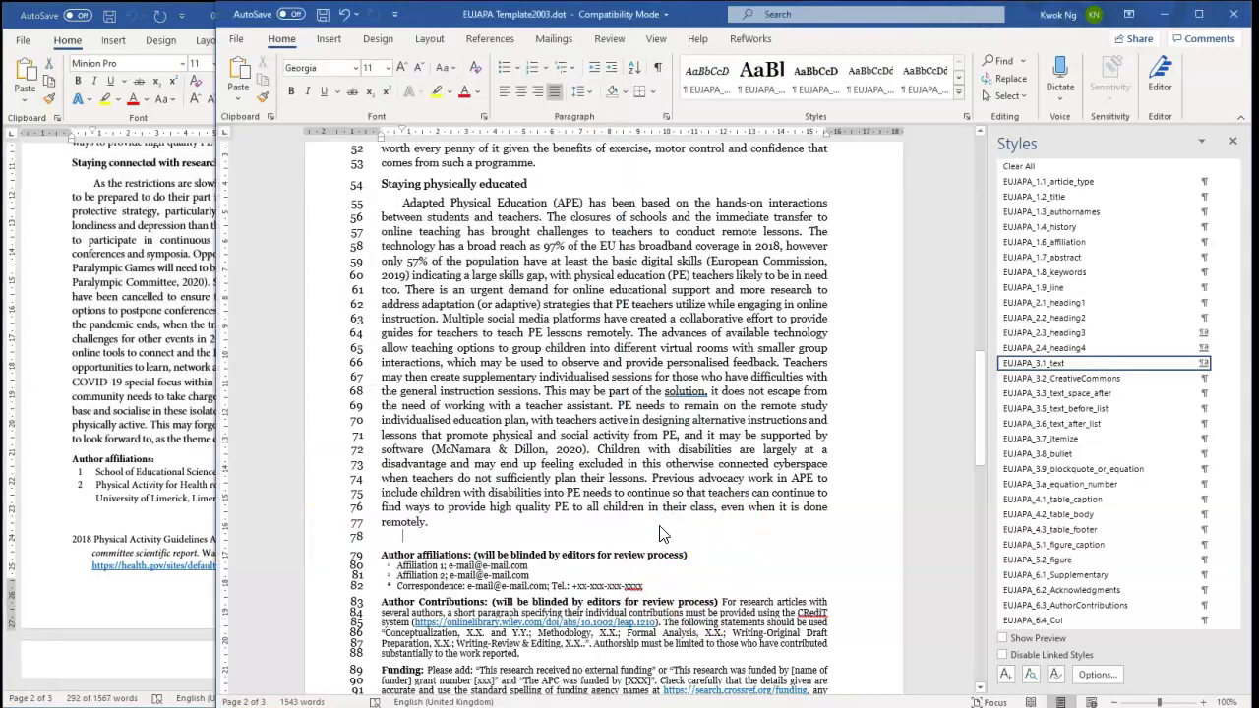
key(ctrl+v)
scroll(473, 598, down, 3)
click(169, 411)
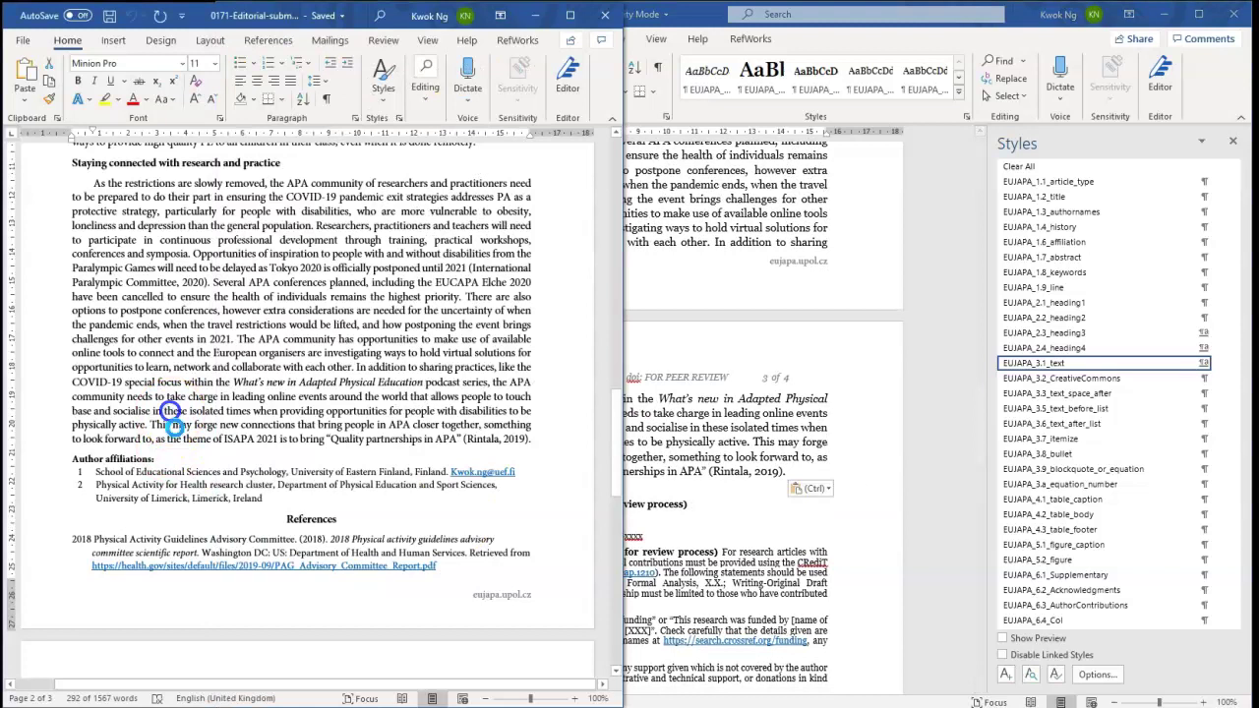
Replace the template's placeholder affiliations with the manuscript's two author affiliations and delete the blinding note from the "Author affiliations" heading.
drag(263, 499, 62, 476)
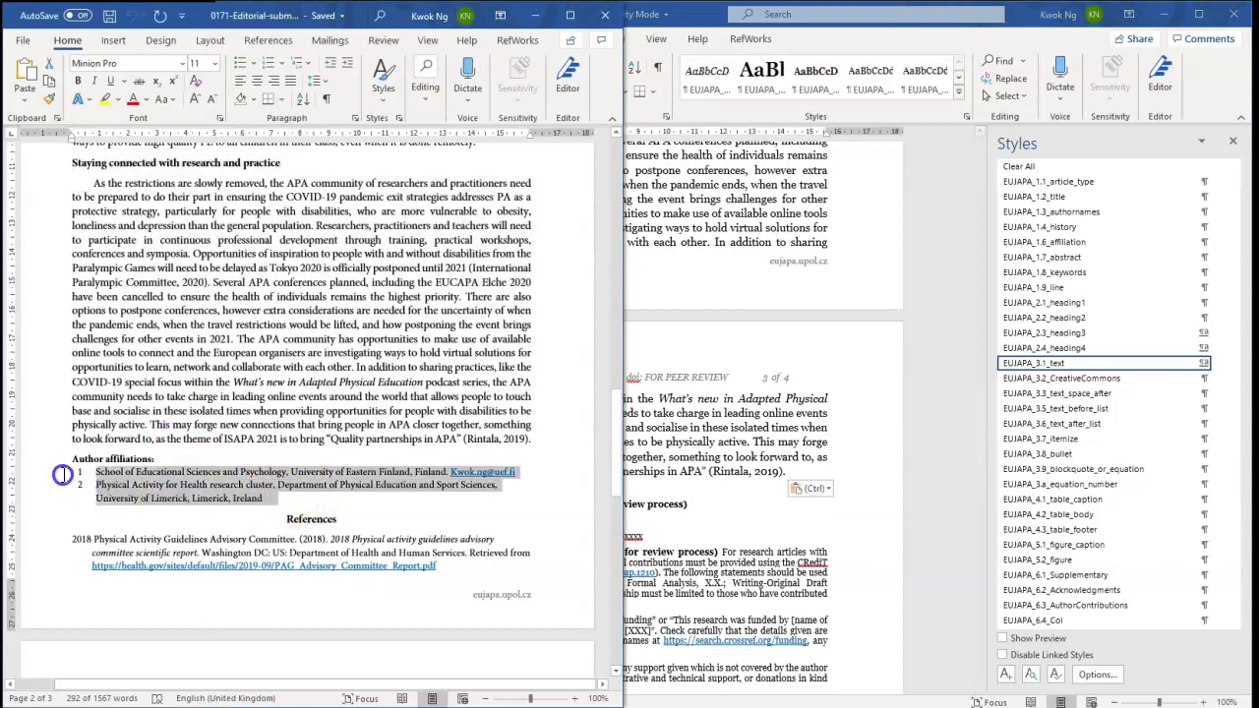
key(ctrl+c)
click(652, 528)
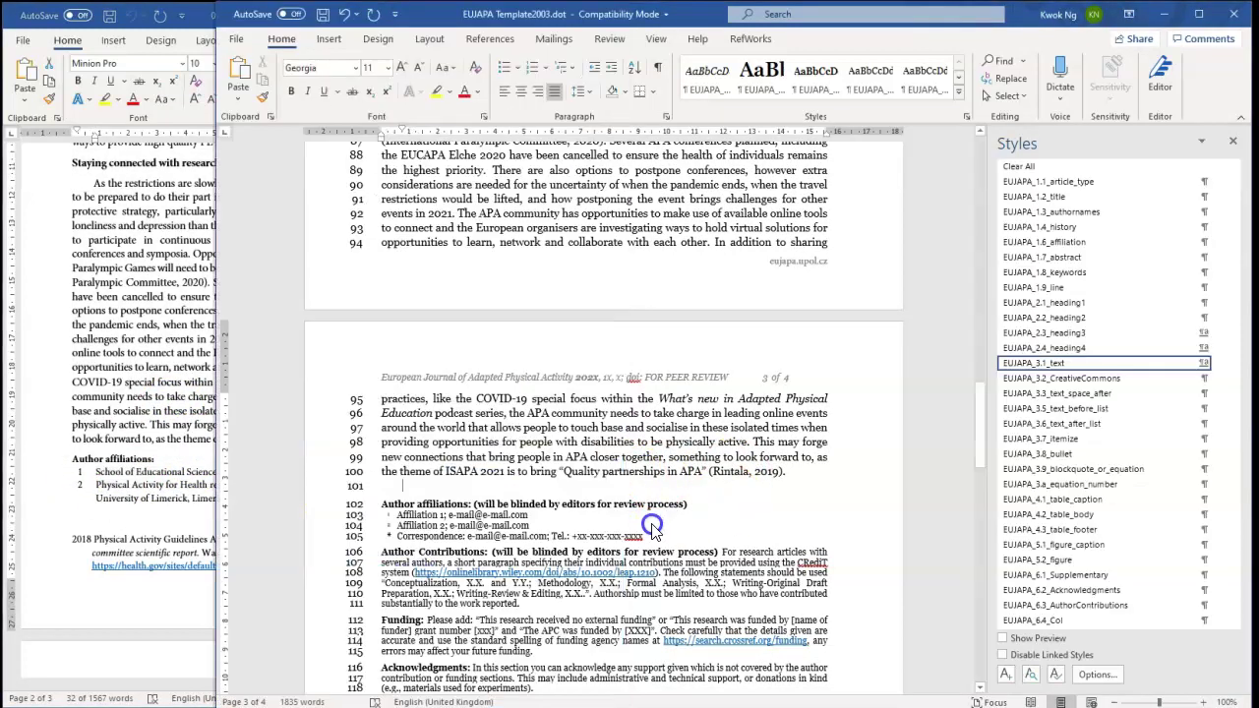
drag(652, 536, 388, 523)
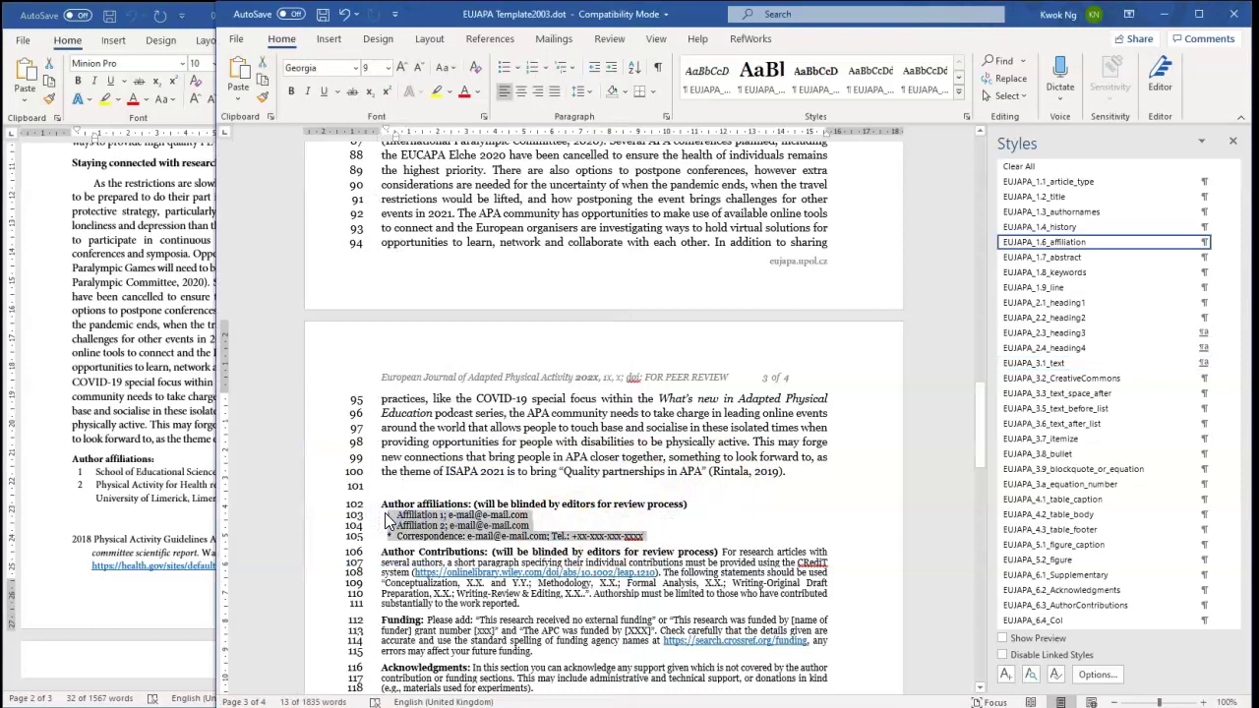
key(ctrl+v)
drag(688, 504, 554, 499)
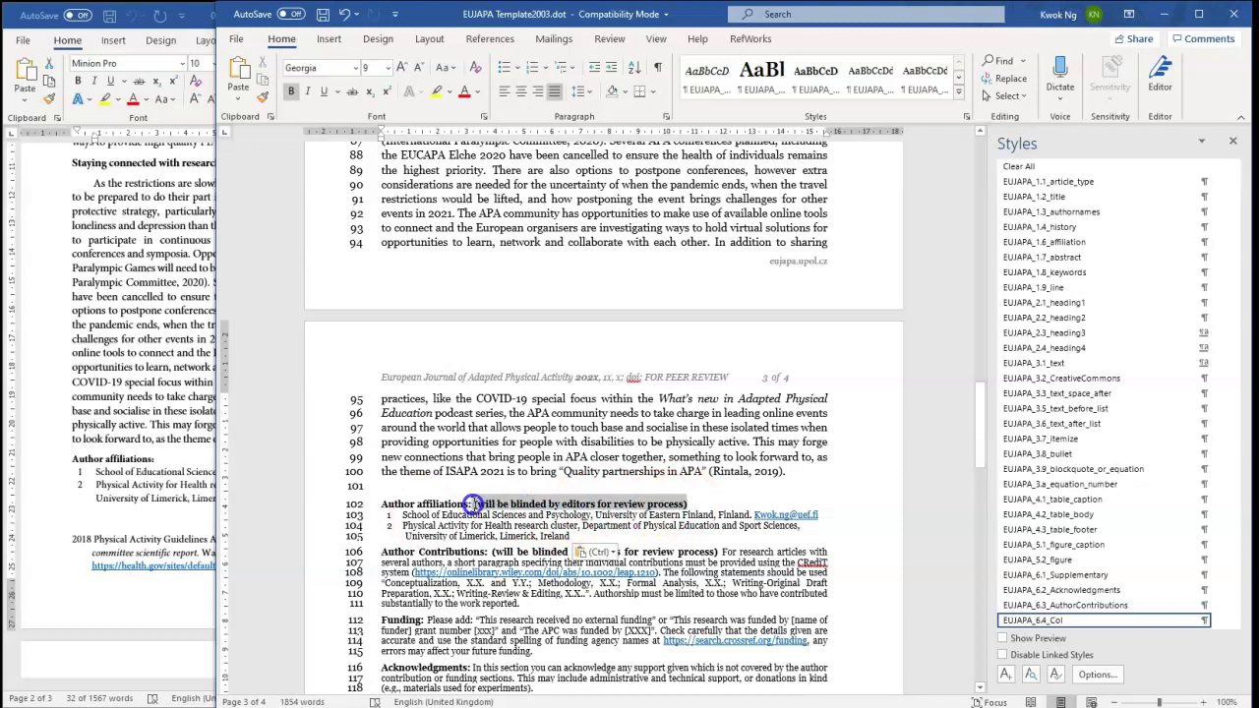
key(Delete)
Delete the template's placeholder sections from "Author Contributions" through "Appendix B", including the leftover empty paragraph above "References".
scroll(472, 503, down, 5)
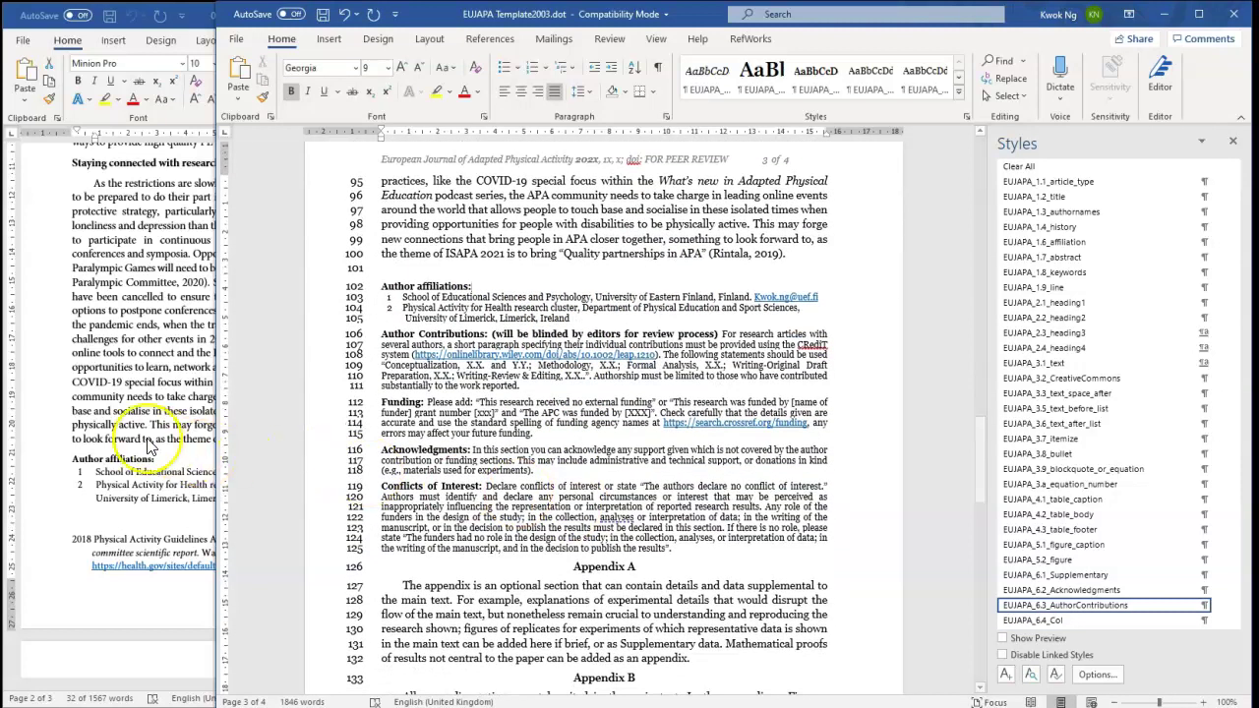
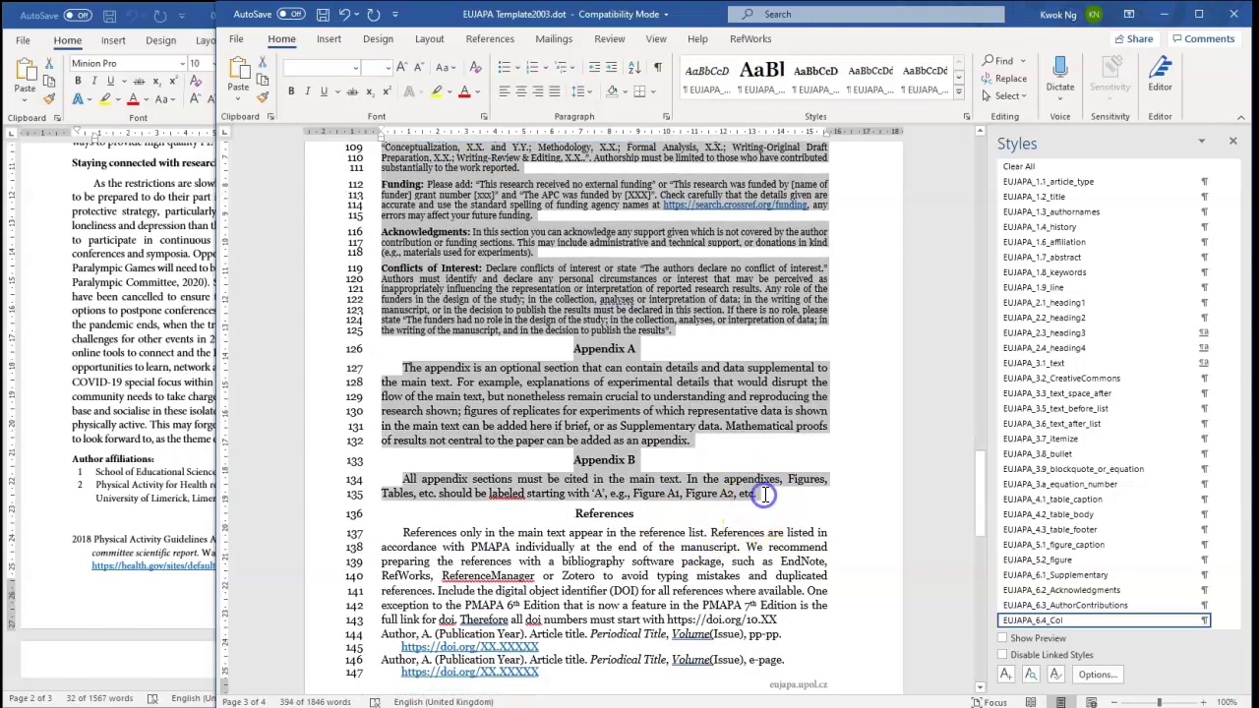
key(Delete)
scroll(676, 436, up, 5)
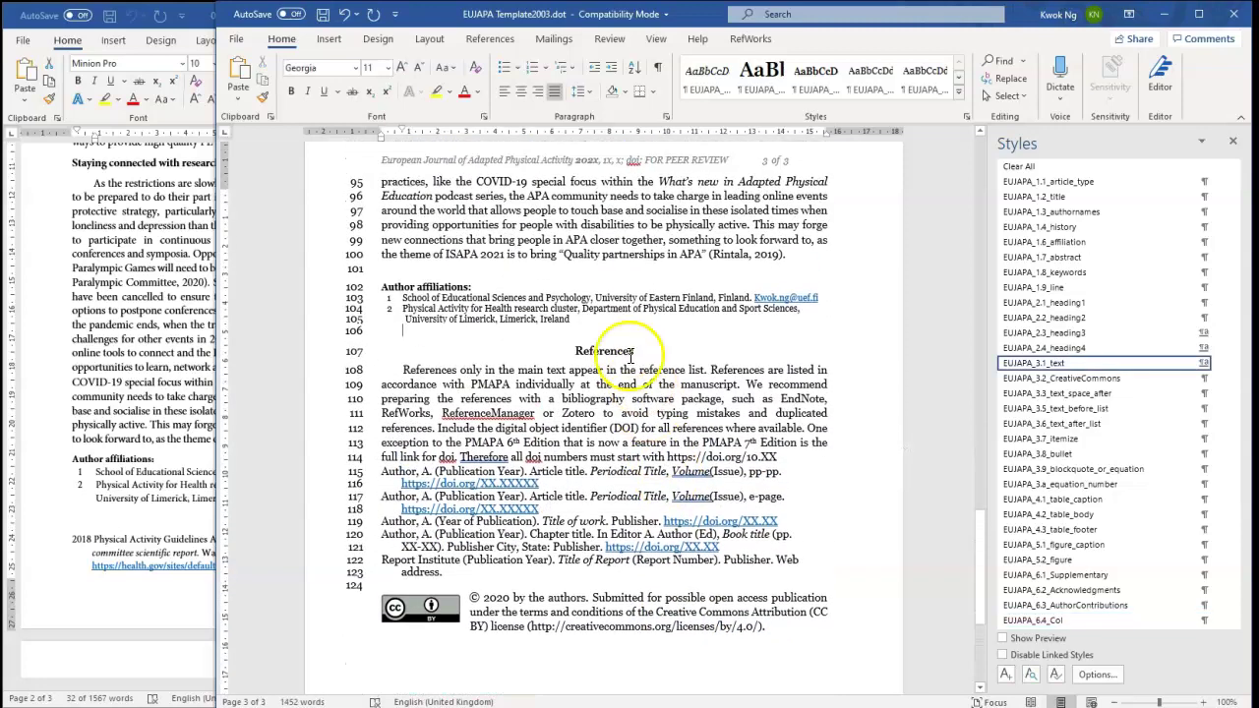
key(BackSpace)
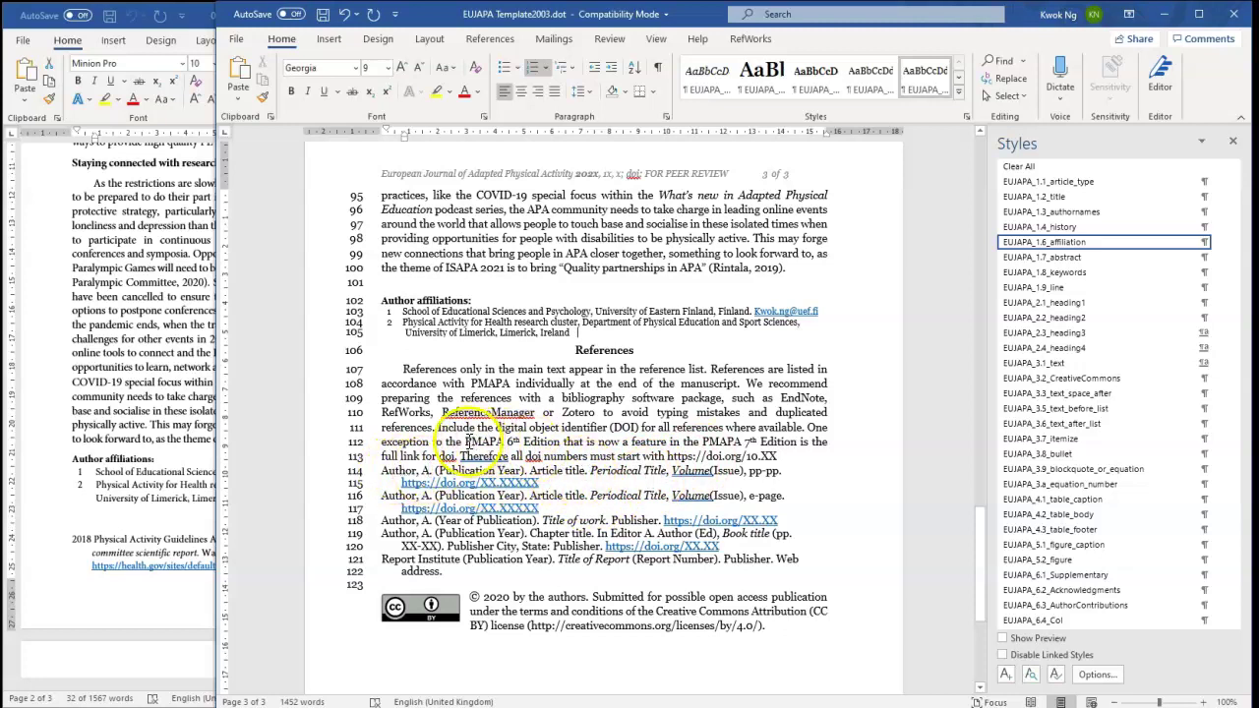
Copy the complete reference list from the source manuscript, from the 2018 Physical Activity Guidelines entry through the last entry, without the licence notice.
drag(561, 441, 562, 441)
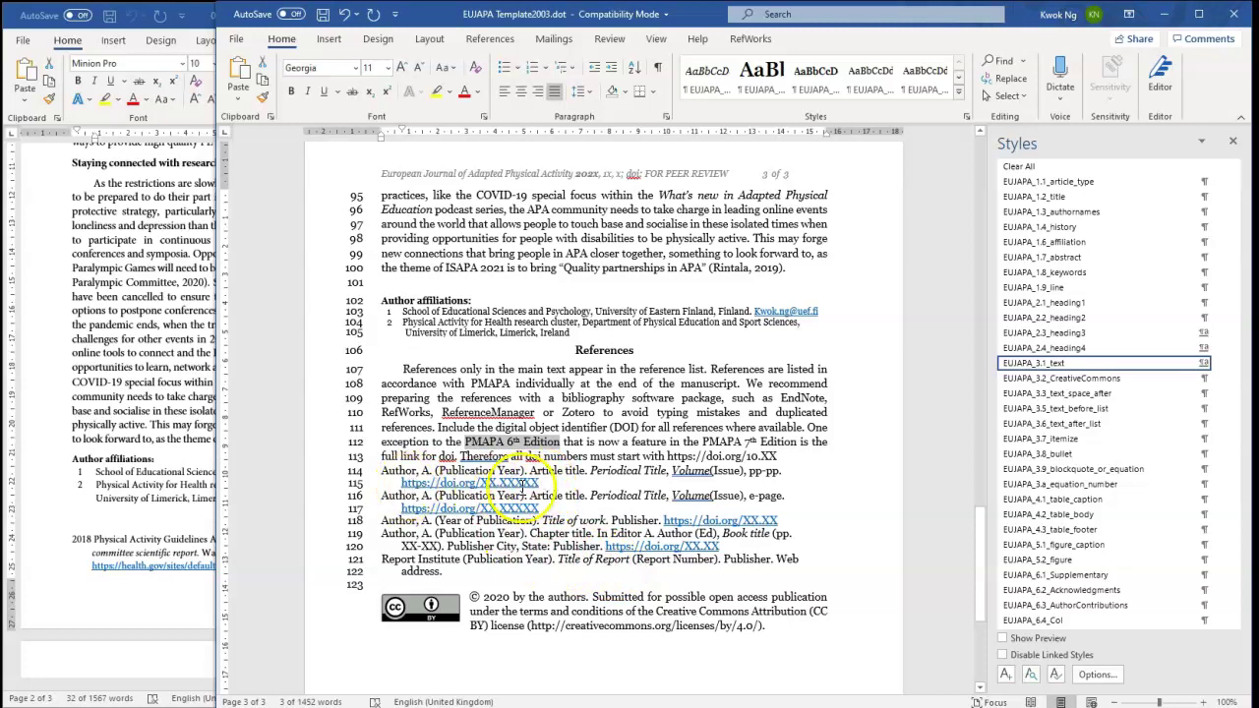
click(180, 438)
scroll(253, 436, down, 3)
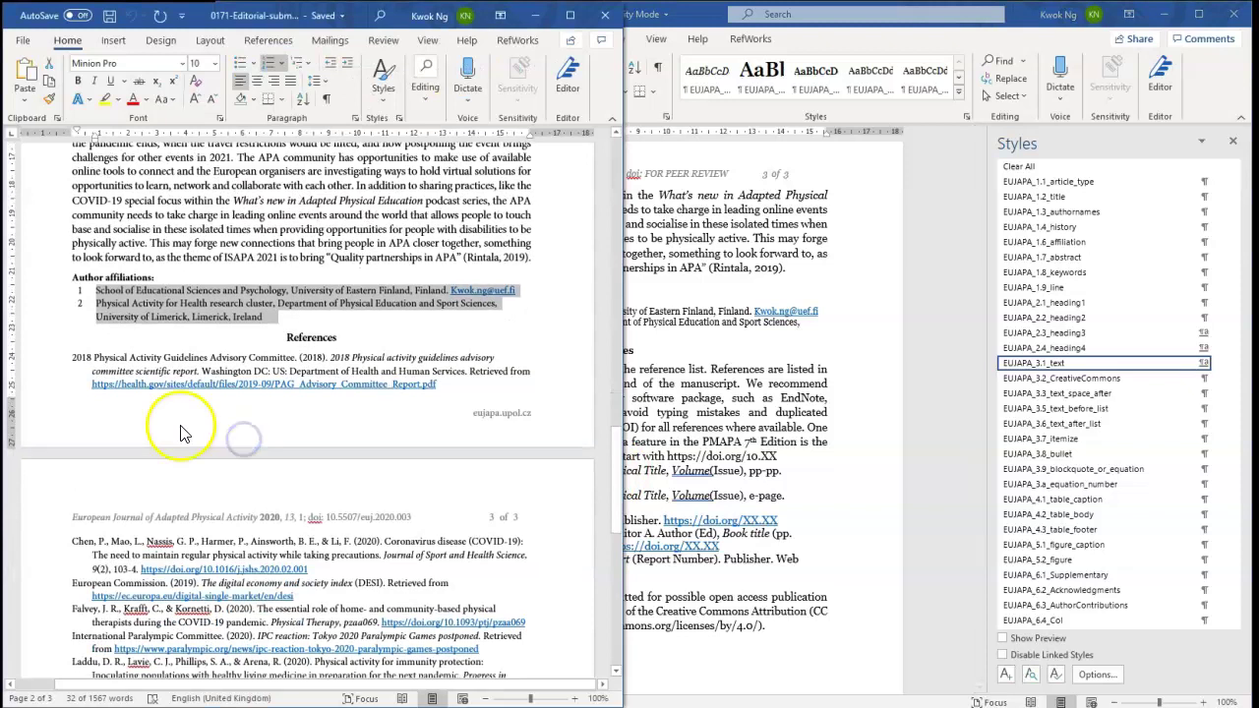
click(69, 354)
scroll(292, 457, down, 3)
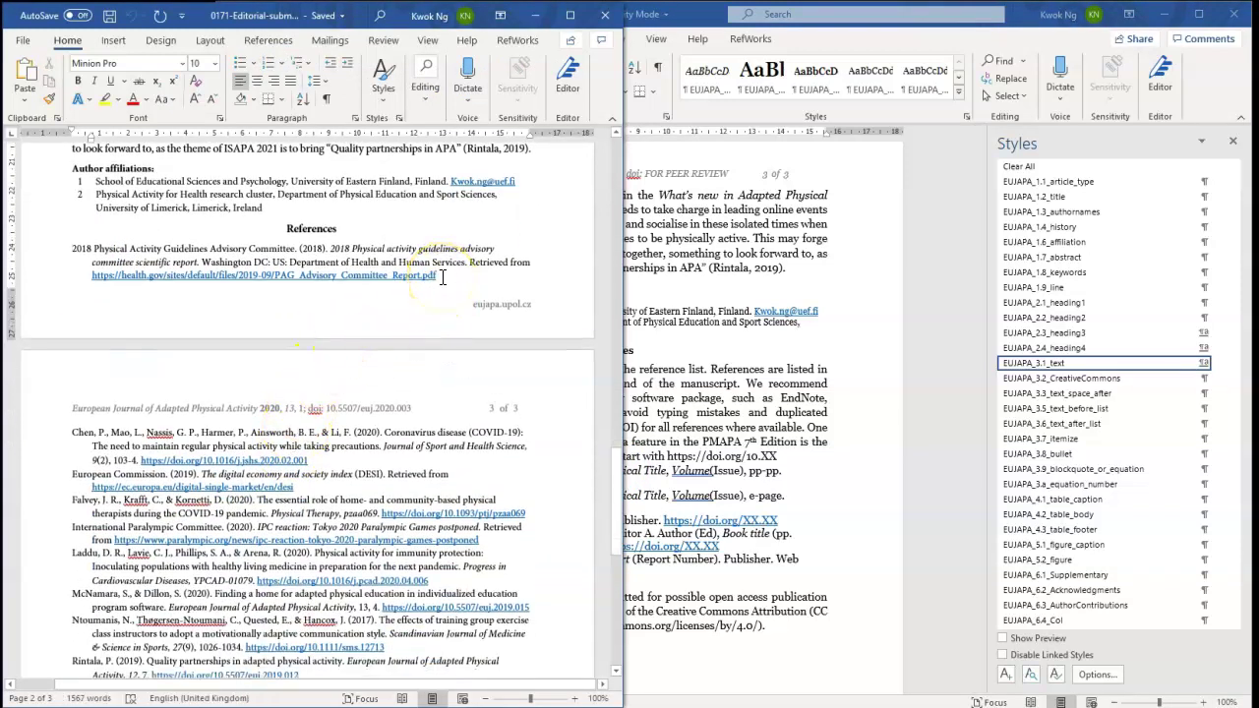
scroll(430, 377, down, 8)
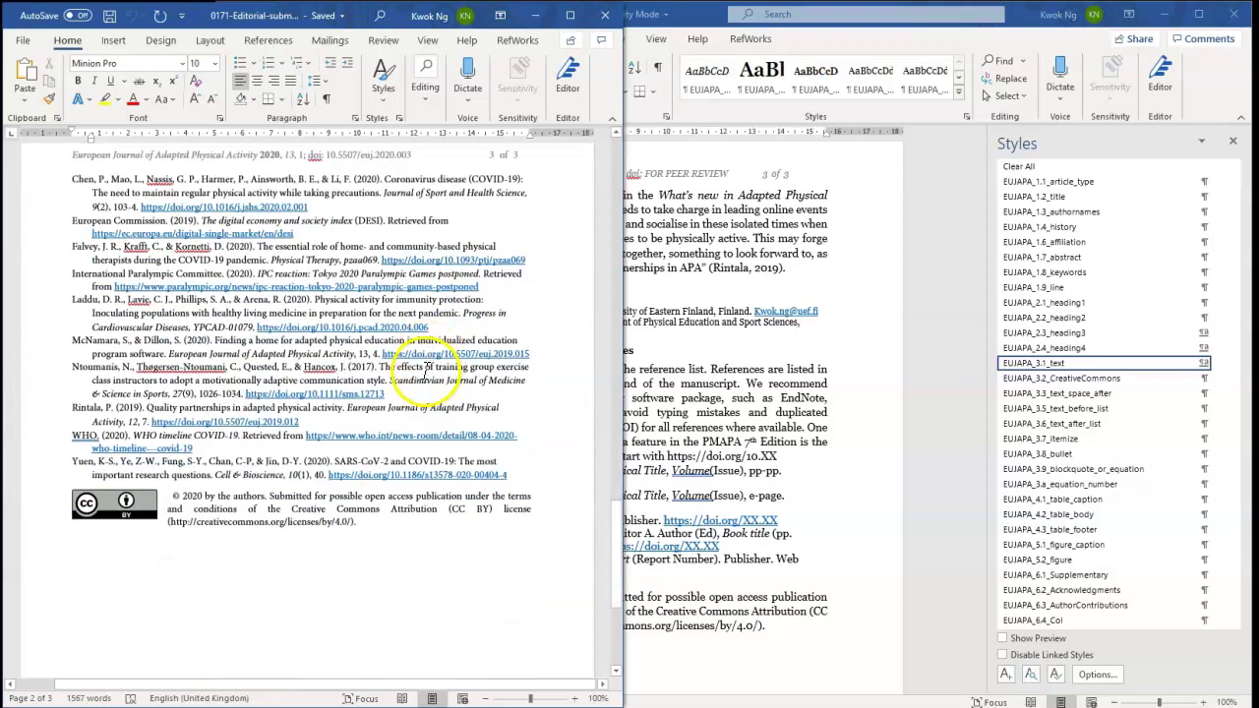
shift+click(523, 443)
key(ctrl+c)
Replace the instructions and sample entries under the template's "References" heading with the copied reference list, keeping the licence notice.
click(748, 462)
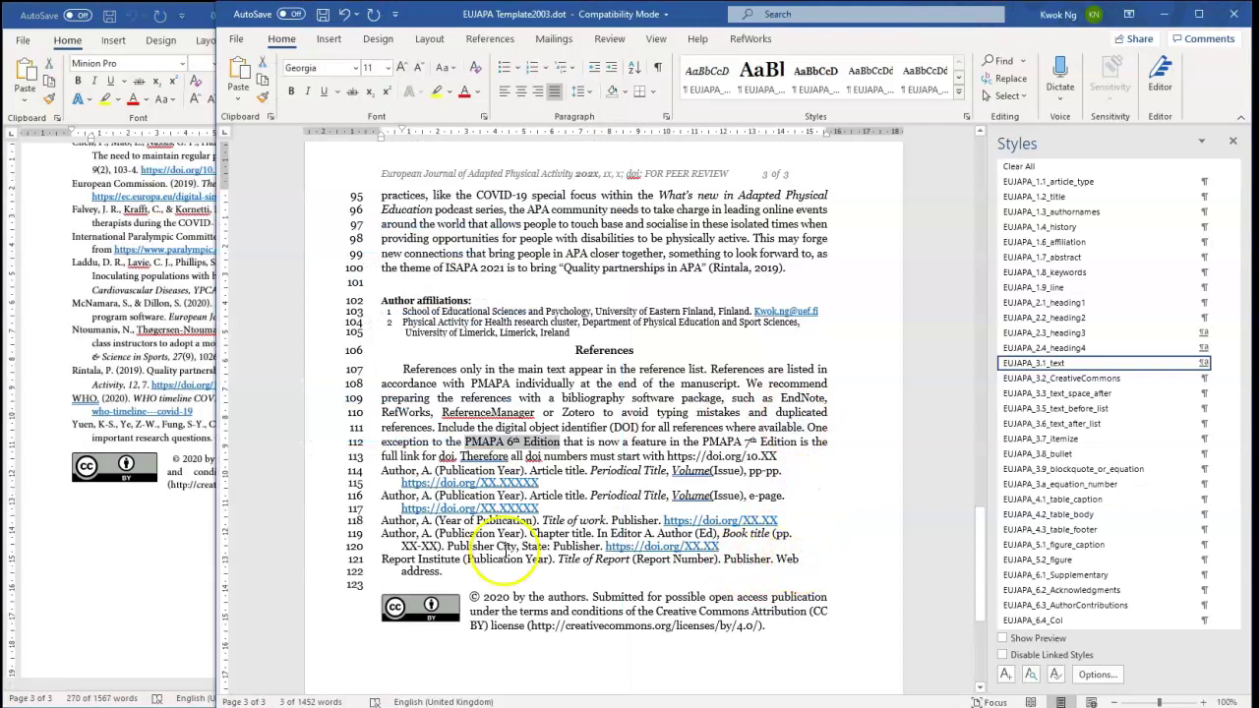
drag(448, 571, 379, 374)
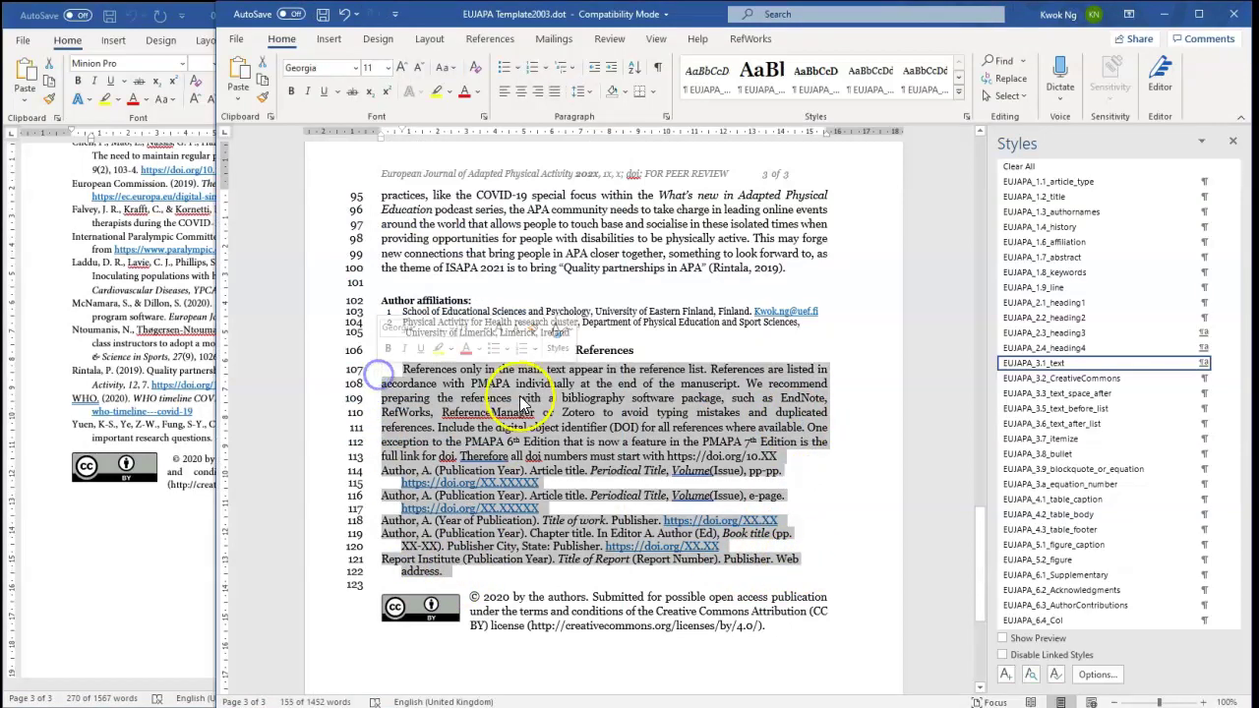
key(ctrl+v)
scroll(541, 404, down, 6)
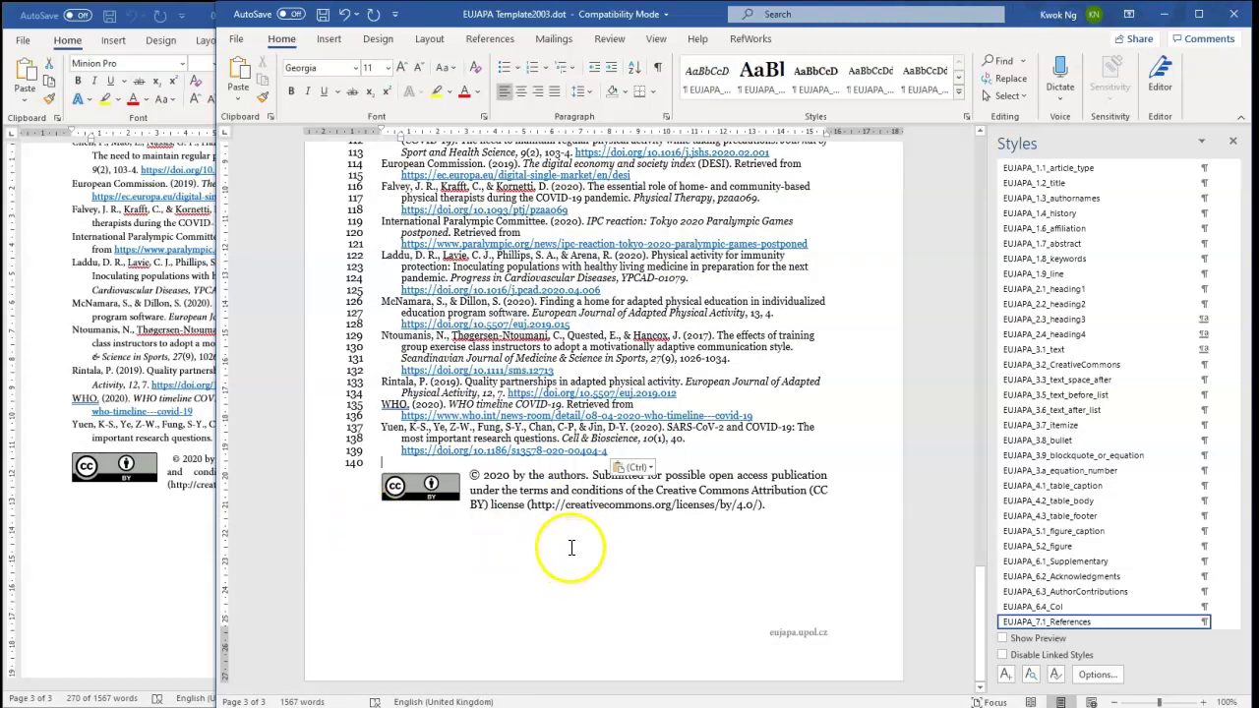
Remove the empty paragraph above the "Author affiliations" heading in the template.
scroll(704, 546, up, 10)
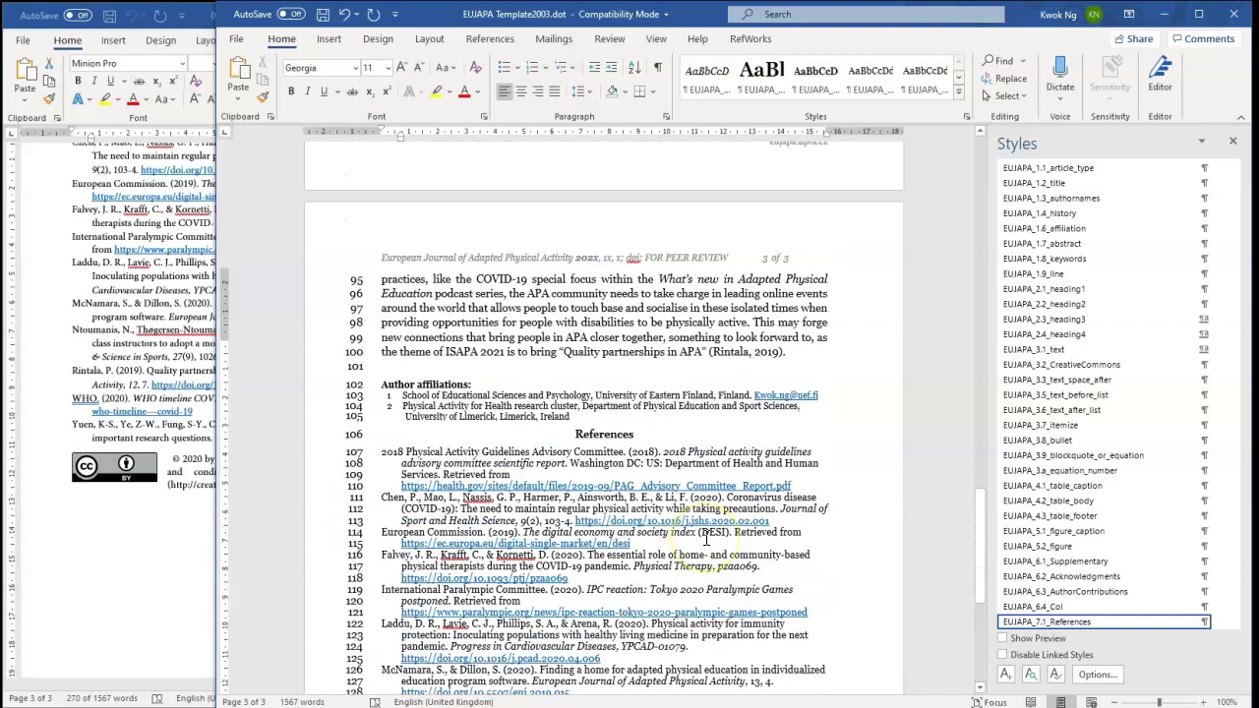
scroll(705, 538, up, 4)
click(433, 508)
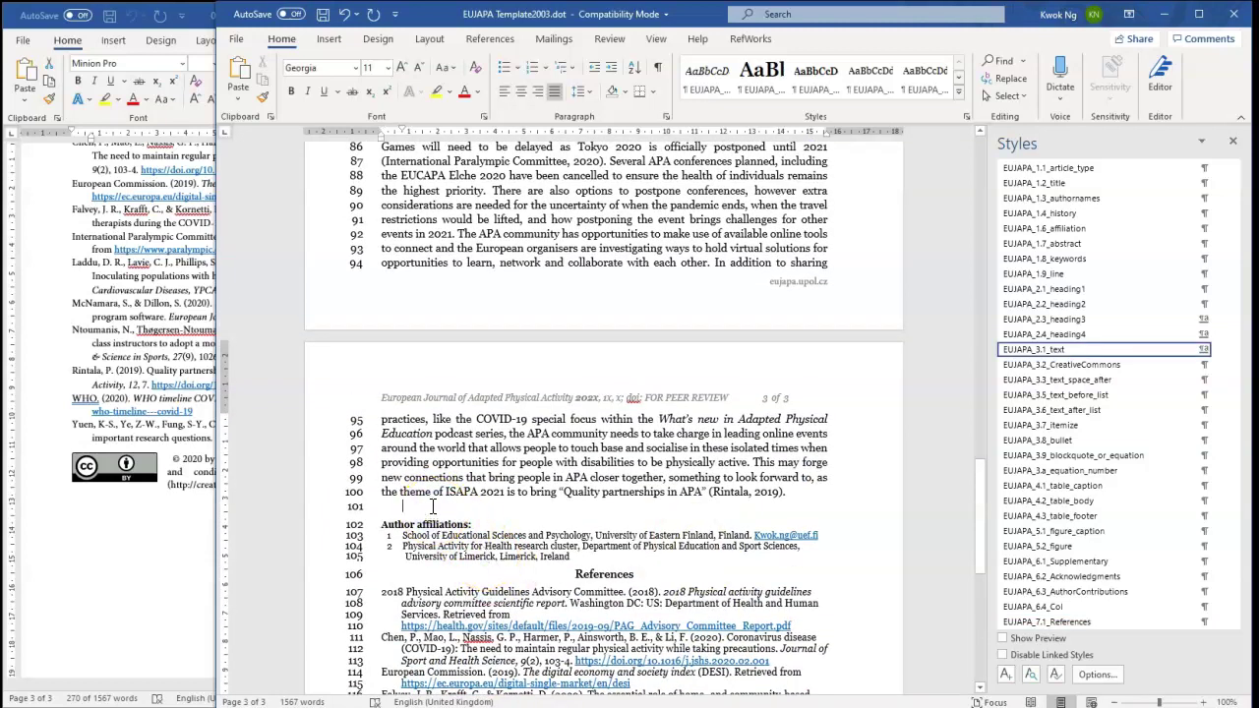
key(BackSpace)
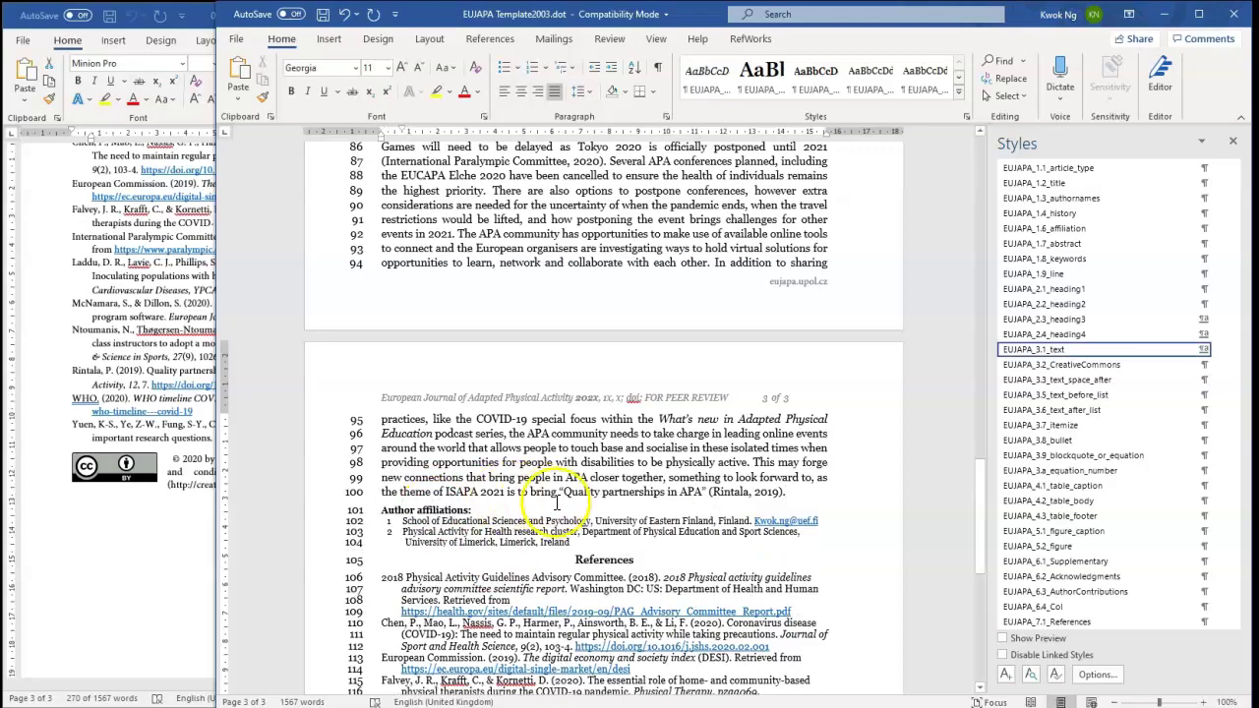
scroll(573, 501, up, 20)
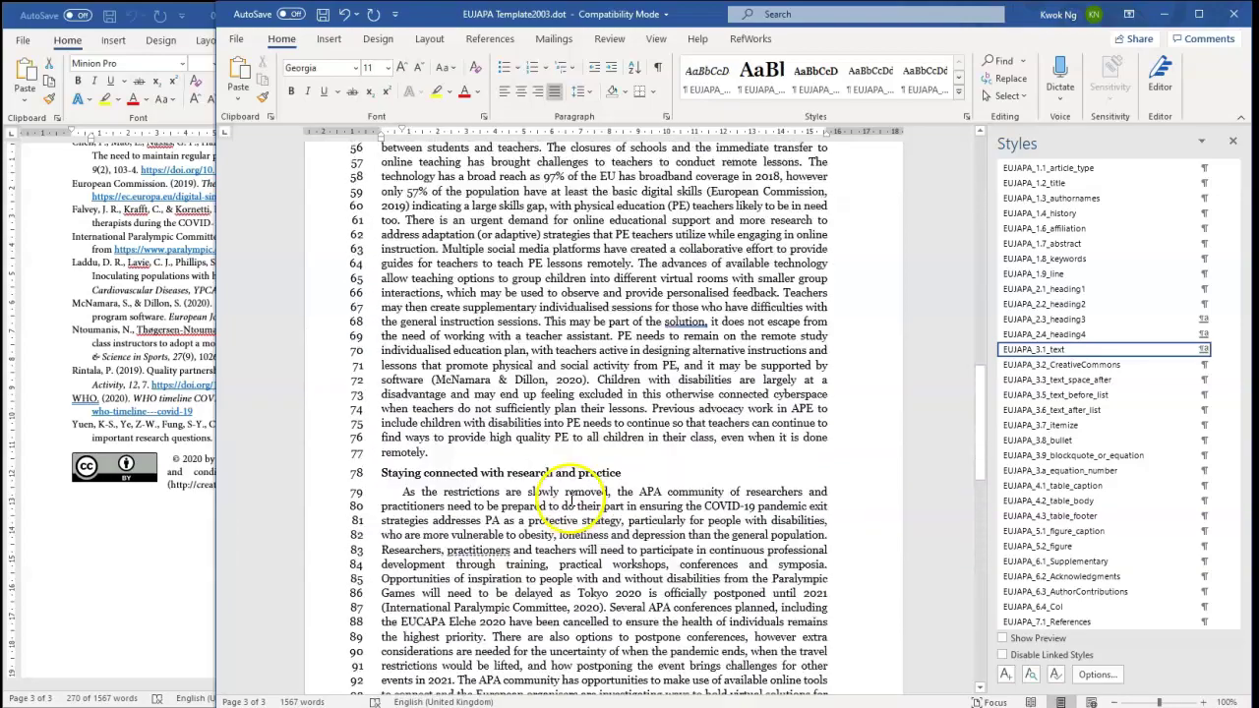
scroll(570, 502, up, 2)
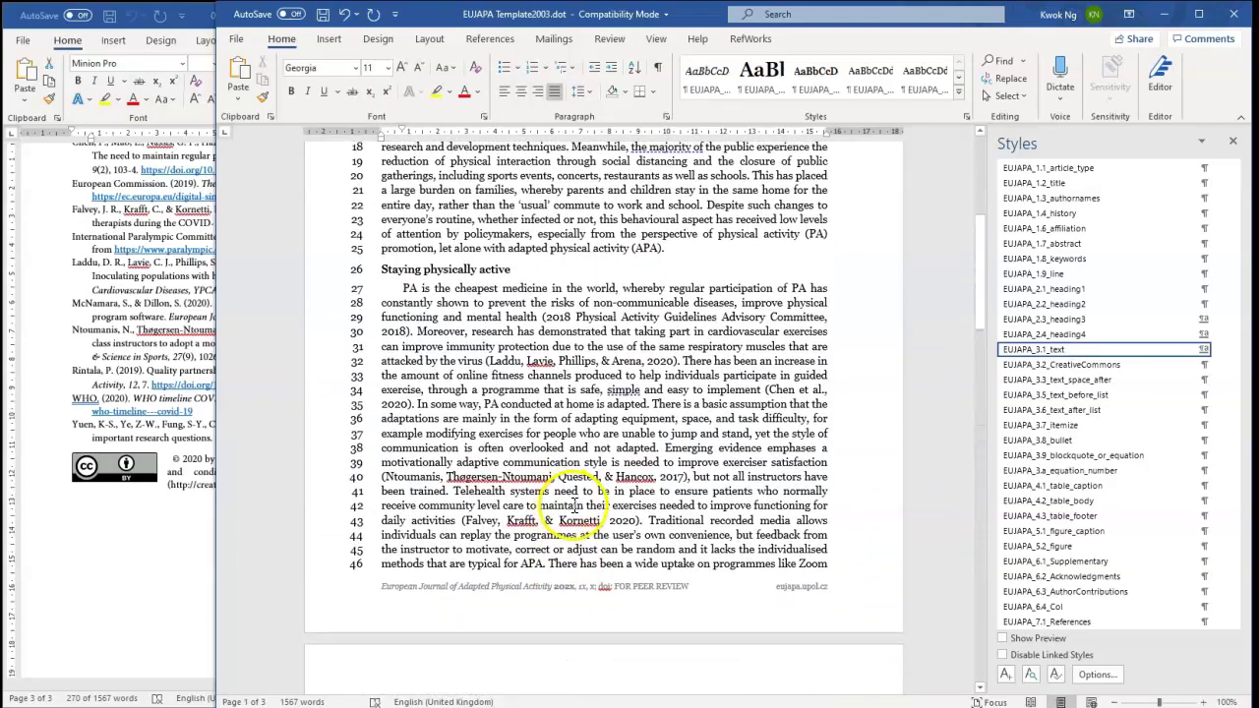
scroll(575, 504, up, 8)
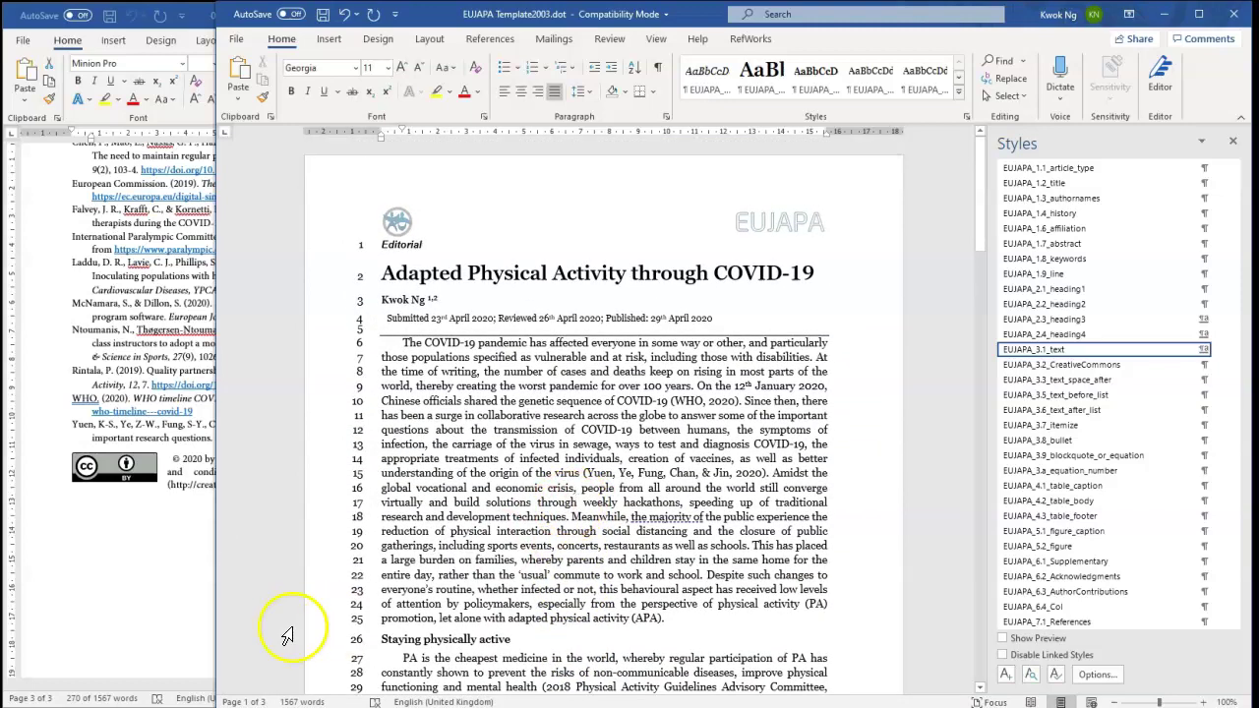